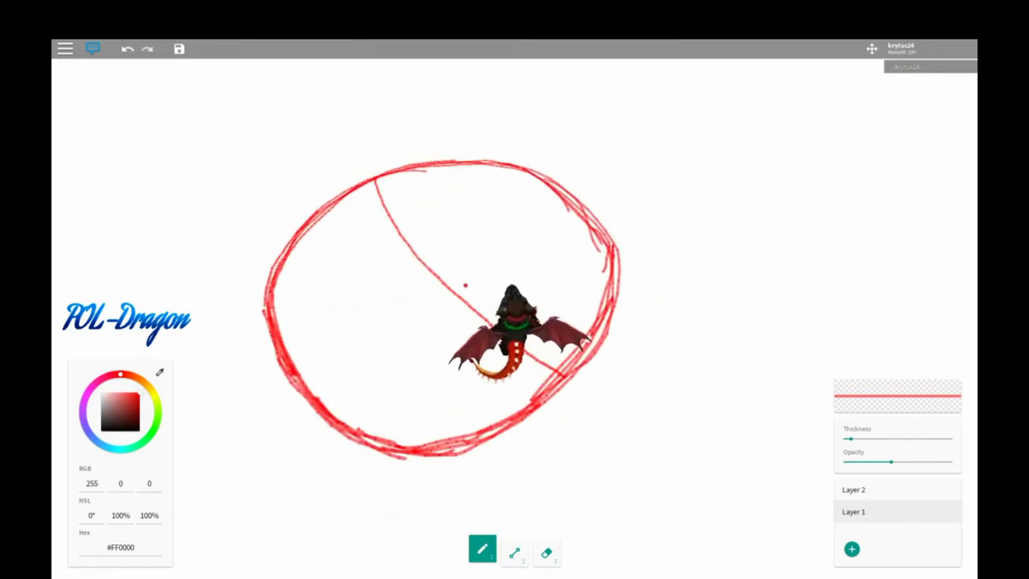
Sketch curved vertical and horizontal construction lines across the red head oval on Layer 1
{"action": "mouse_move", "coordinate": [496, 173]}
{"action": "left_mouse_down"}
{"action": "mouse_move", "coordinate": [471, 440]}
{"action": "mouse_move", "coordinate": [445, 404]}
{"action": "left_mouse_up"}
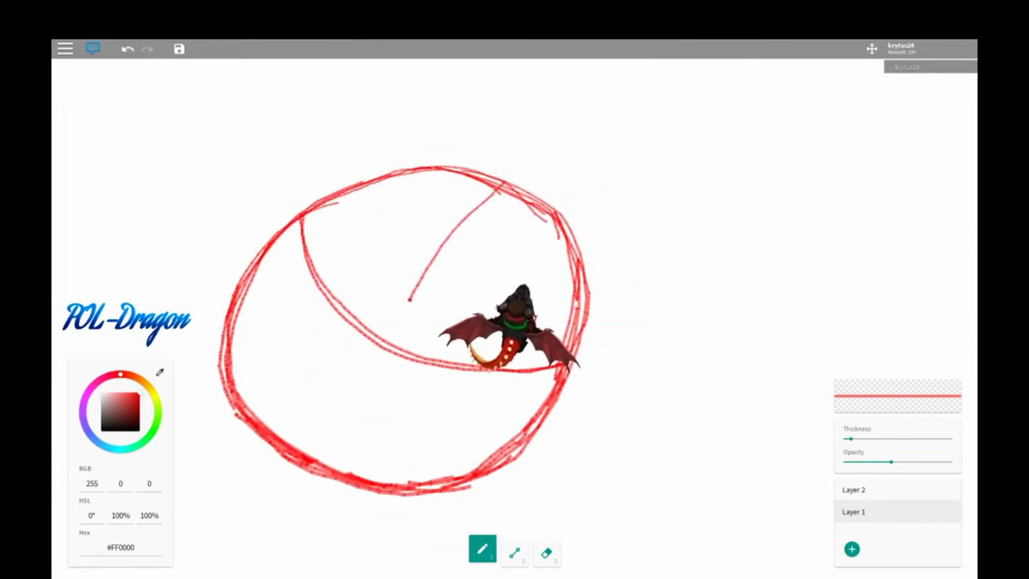
{"action": "left_click_drag", "start_coordinate": [413, 299], "coordinate": [363, 448]}
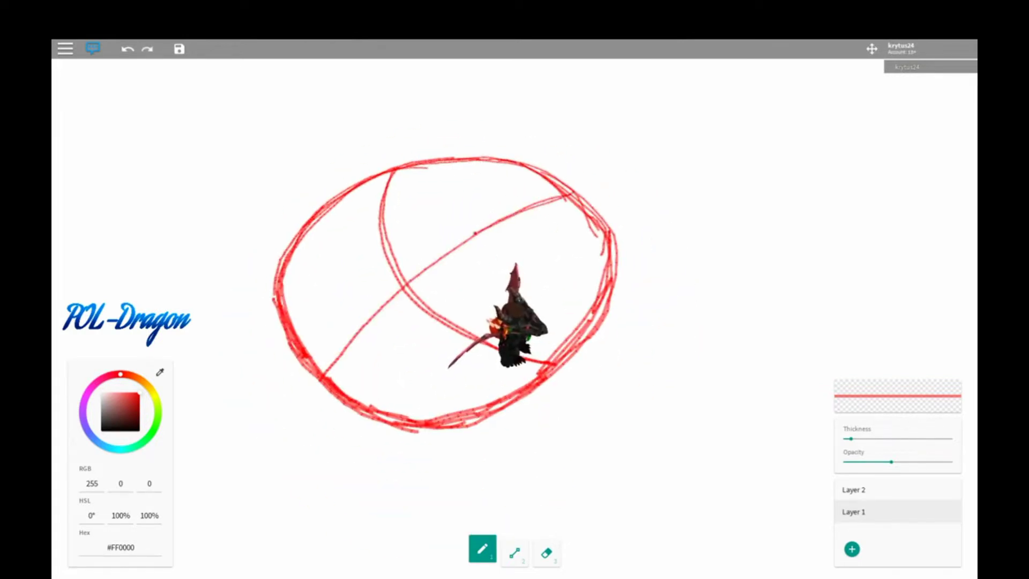
{"action": "left_click_drag", "start_coordinate": [324, 375], "coordinate": [514, 221]}
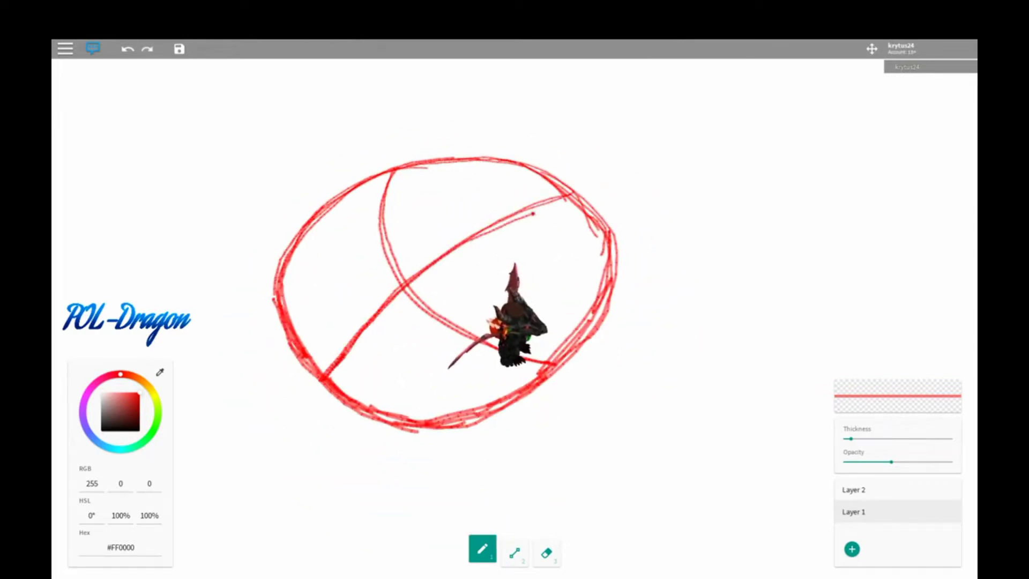
{"action": "left_click_drag", "start_coordinate": [514, 221], "coordinate": [568, 198]}
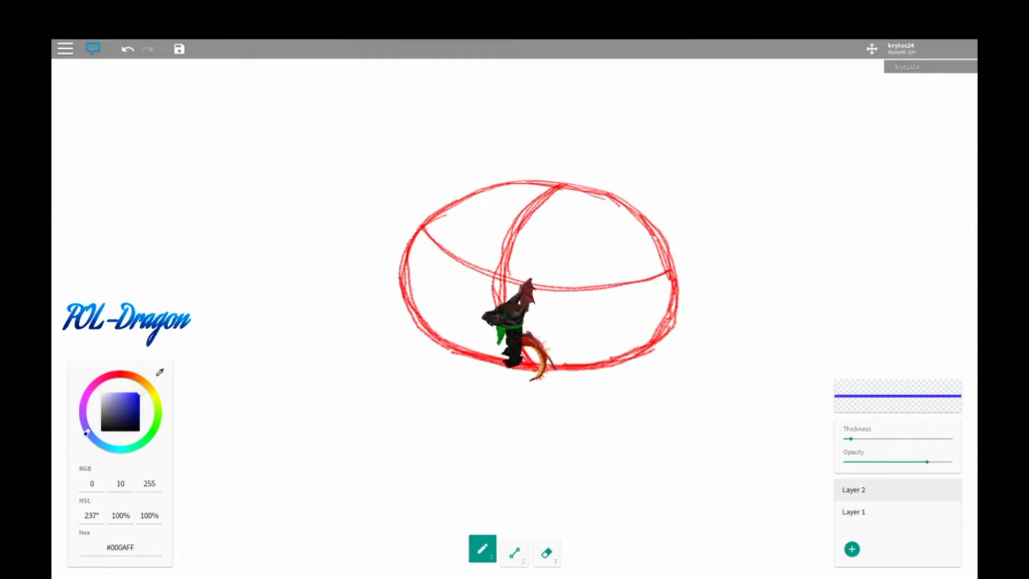
Sketch the muzzle on Layer 2 in #FF0031, running its edges out from the horizontal guideline to the nose
{"action": "left_click_drag", "start_coordinate": [390, 254], "coordinate": [412, 236]}
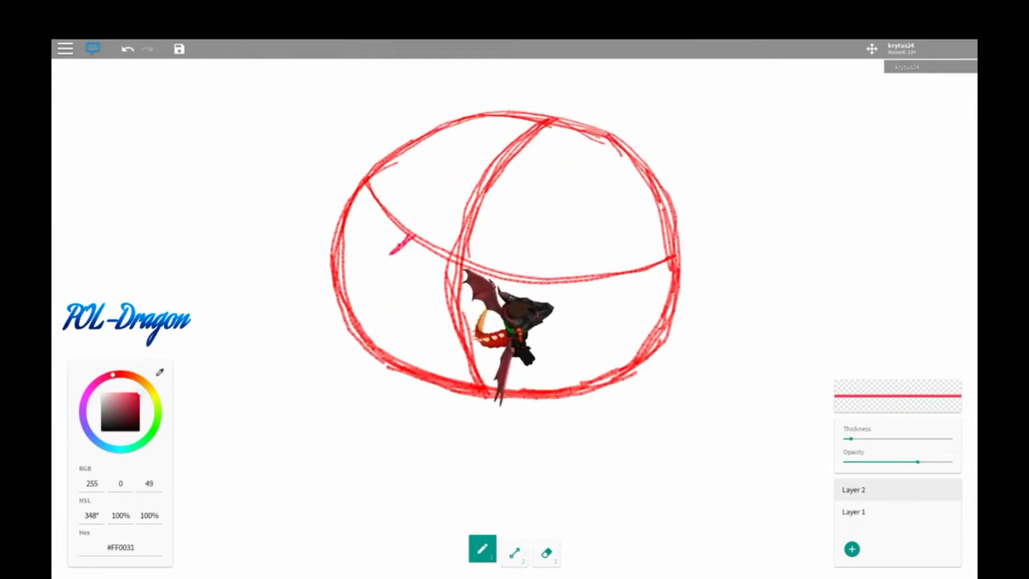
{"action": "left_click_drag", "start_coordinate": [444, 173], "coordinate": [330, 238]}
{"action": "left_click_drag", "start_coordinate": [531, 200], "coordinate": [419, 277]}
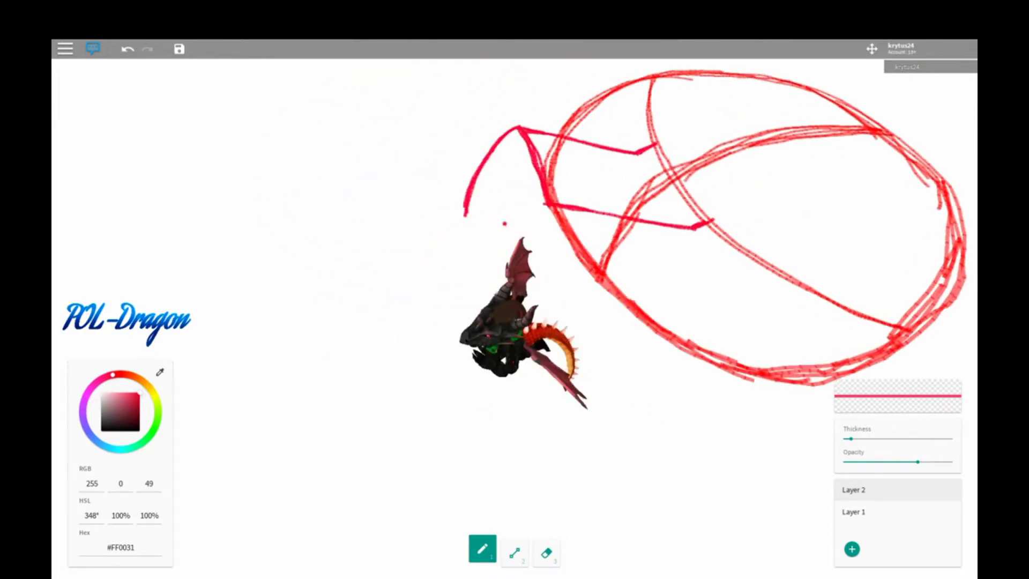
{"action": "left_click_drag", "start_coordinate": [528, 251], "coordinate": [638, 185]}
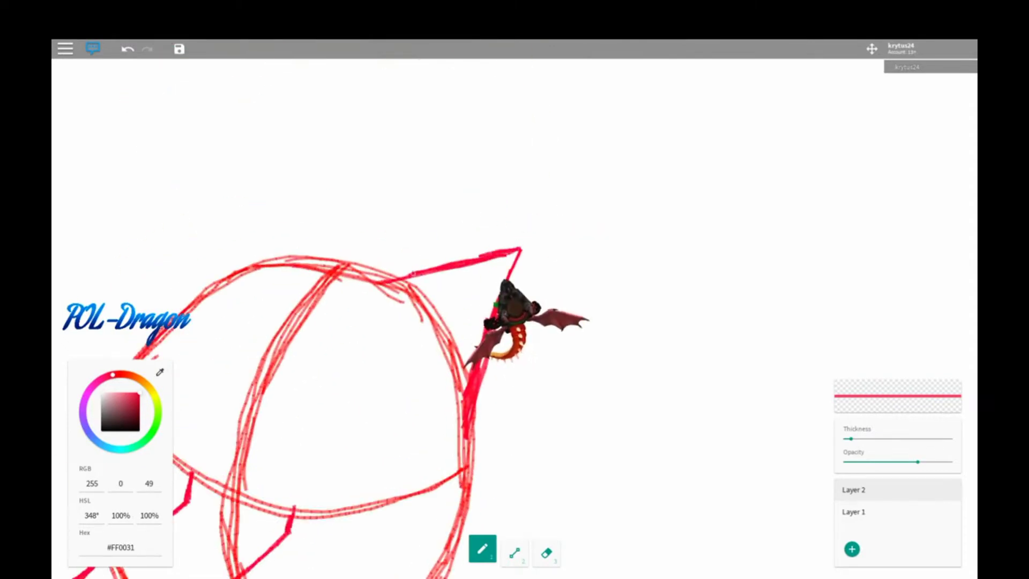
Undo the rough ear strokes and redraw both ears as curved, pointed outlines on the upper head
{"action": "key", "text": "ctrl+z"}
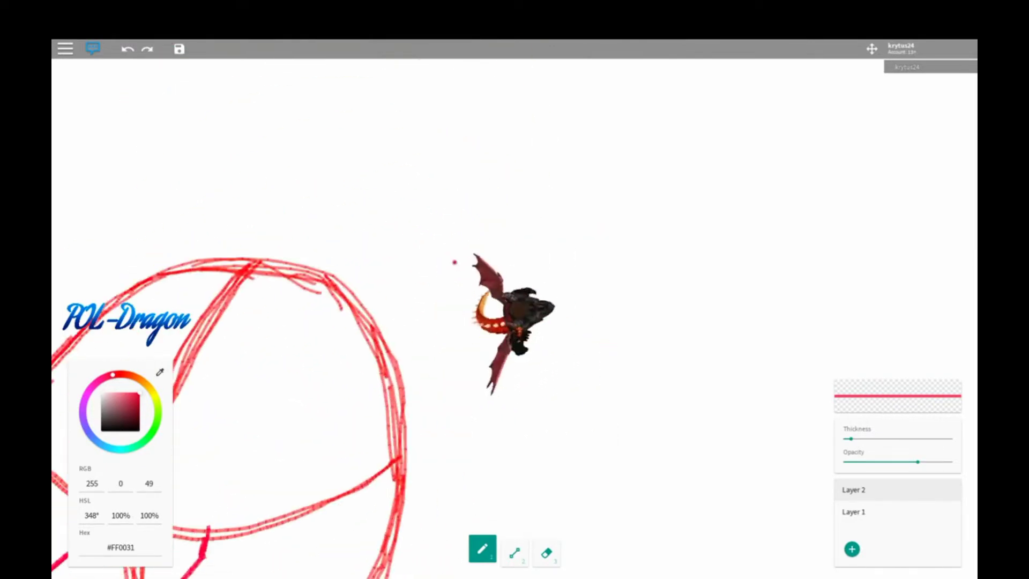
{"action": "key", "text": "ctrl+y"}
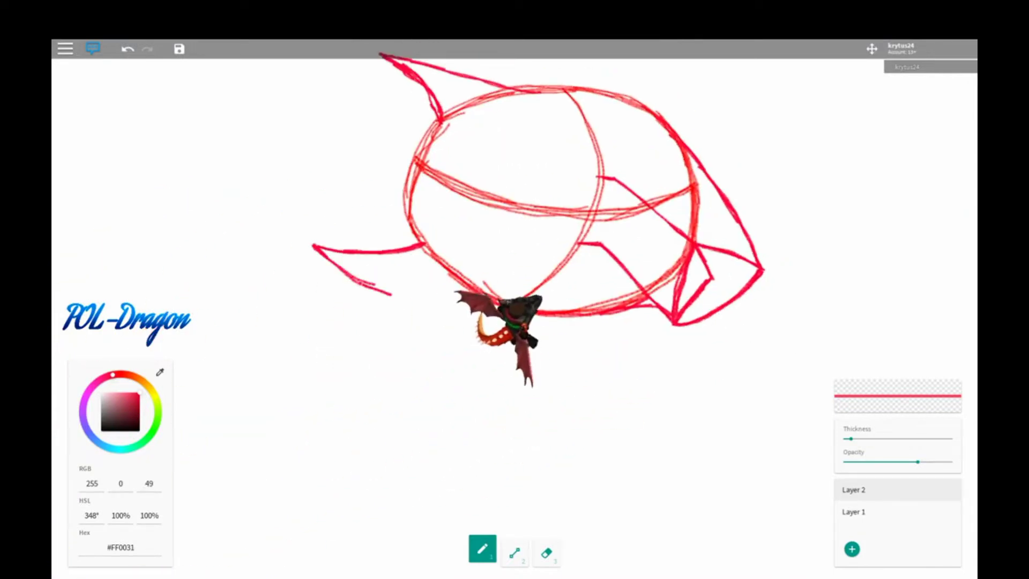
{"action": "key", "text": "3"}
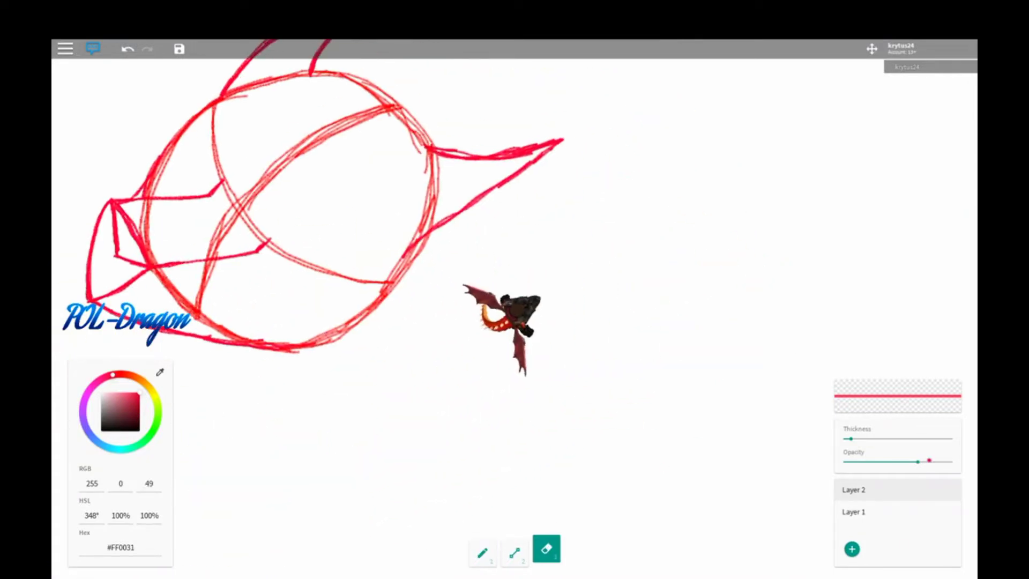
{"action": "key", "text": "1"}
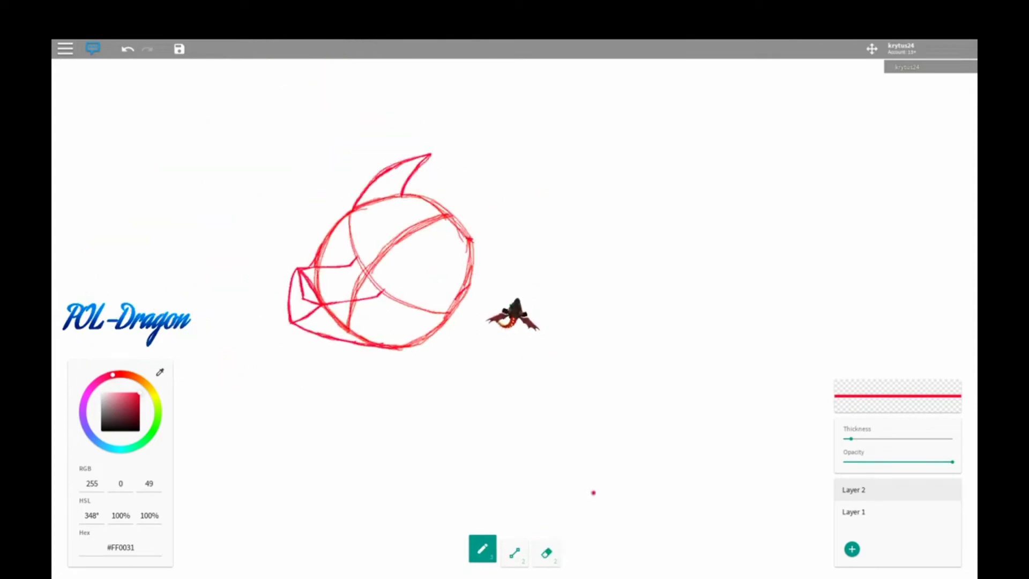
{"action": "key", "text": "ctrl+z"}
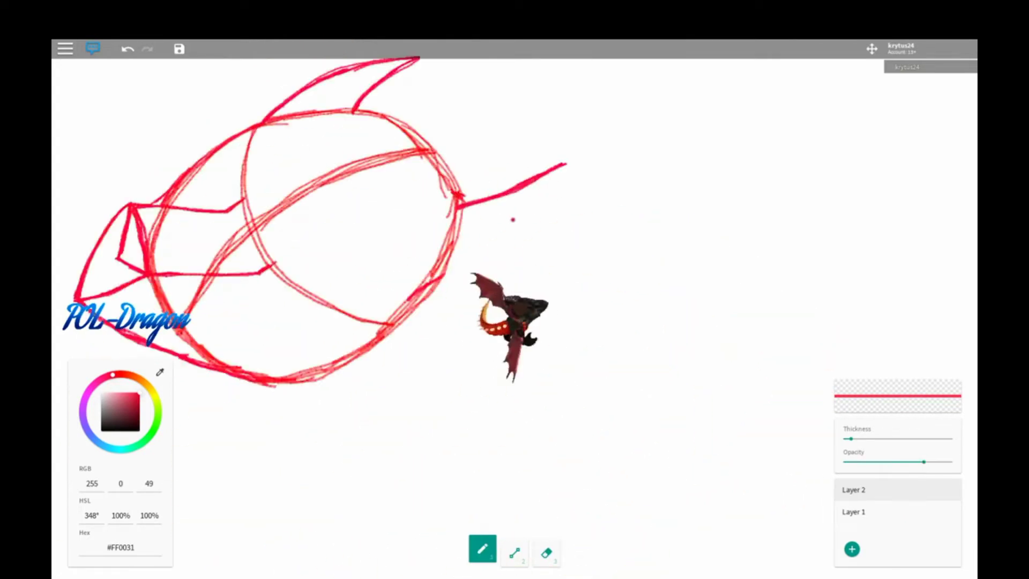
{"action": "left_click_drag", "start_coordinate": [591, 157], "coordinate": [507, 245]}
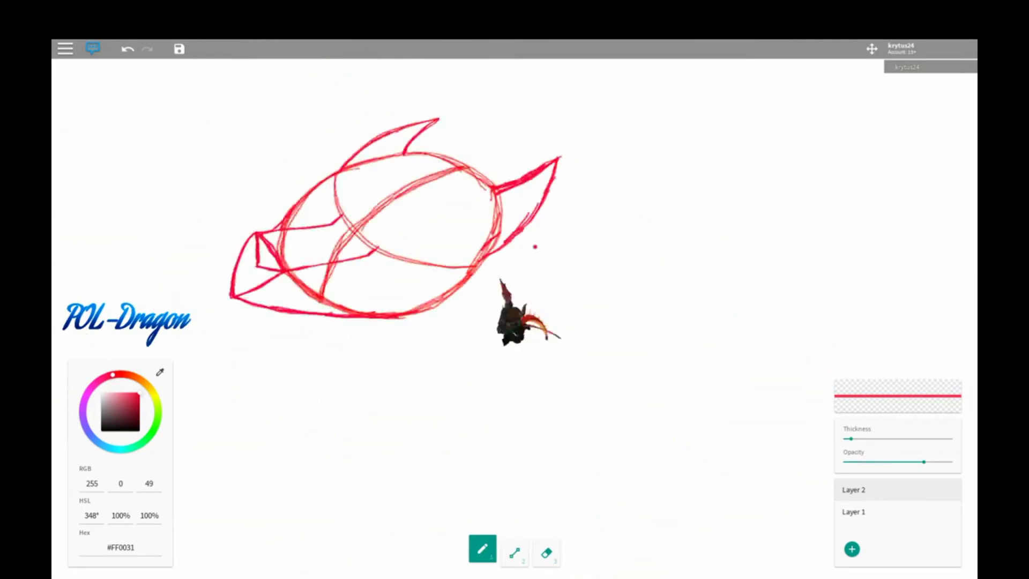
Rename the three layers from lowest to highest as Start, Muzzle & Ears, and Eyes & little fur
{"action": "left_click", "coordinate": [844, 510]}
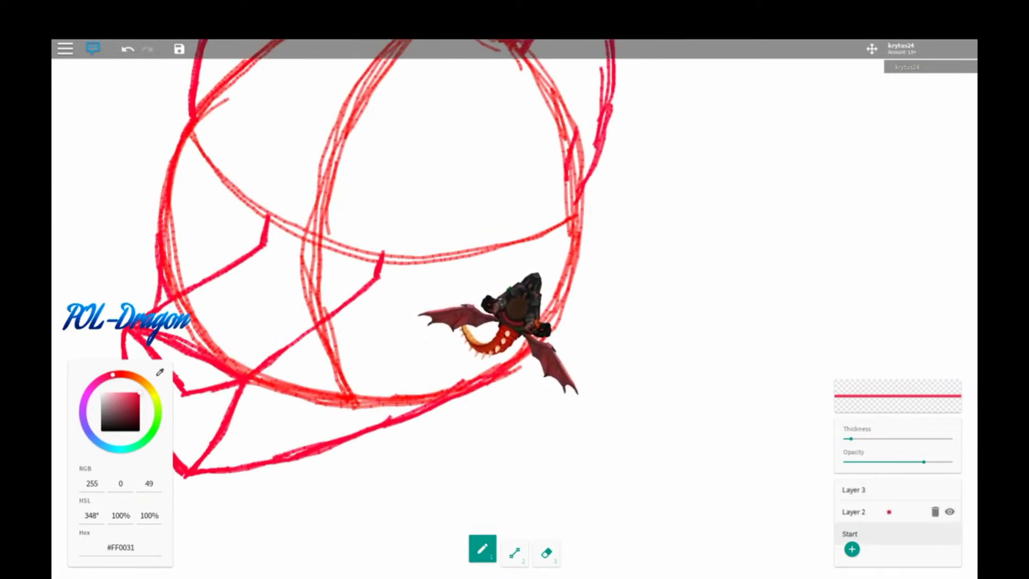
{"action": "left_click", "coordinate": [853, 511]}
{"action": "type", "text": "Muzzle & Ears"}
{"action": "left_click", "coordinate": [879, 496]}
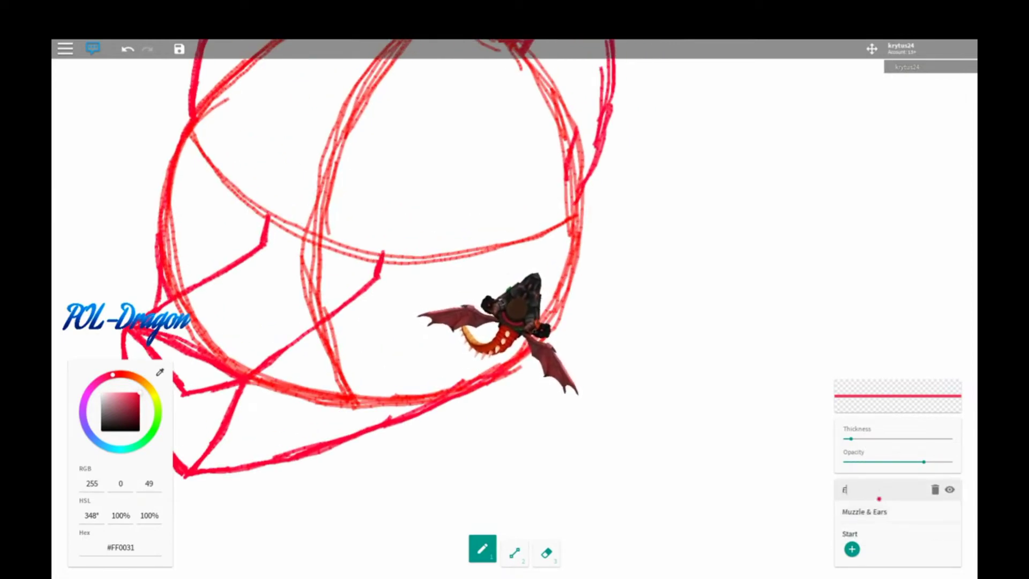
{"action": "type", "text": "Eyes & little fur"}
{"action": "key", "text": "Return"}
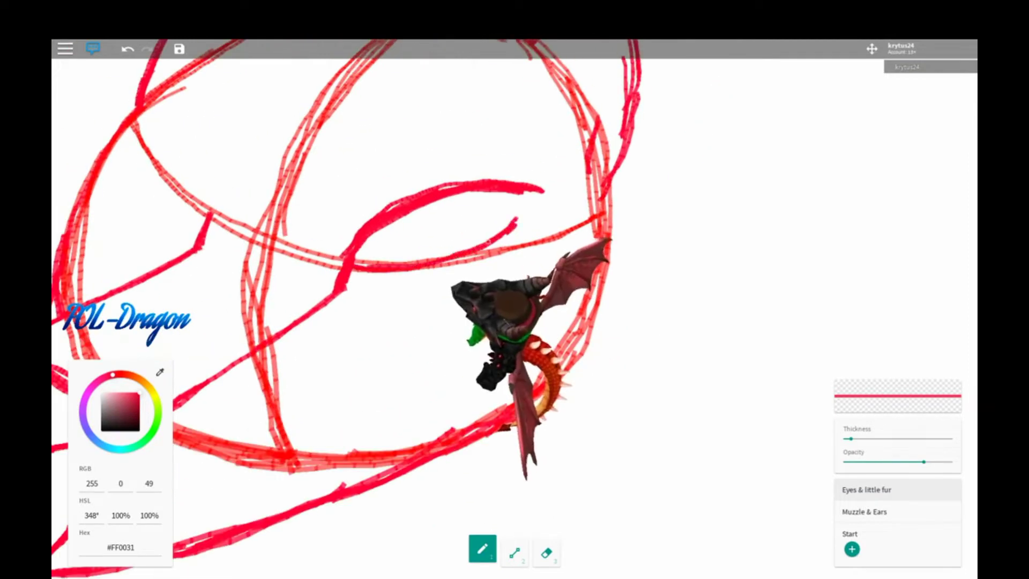
Undo the rough eye outlines and redraw the larger eye with an arched upper lid above the horizontal guideline
{"action": "key", "text": "ctrl+z"}
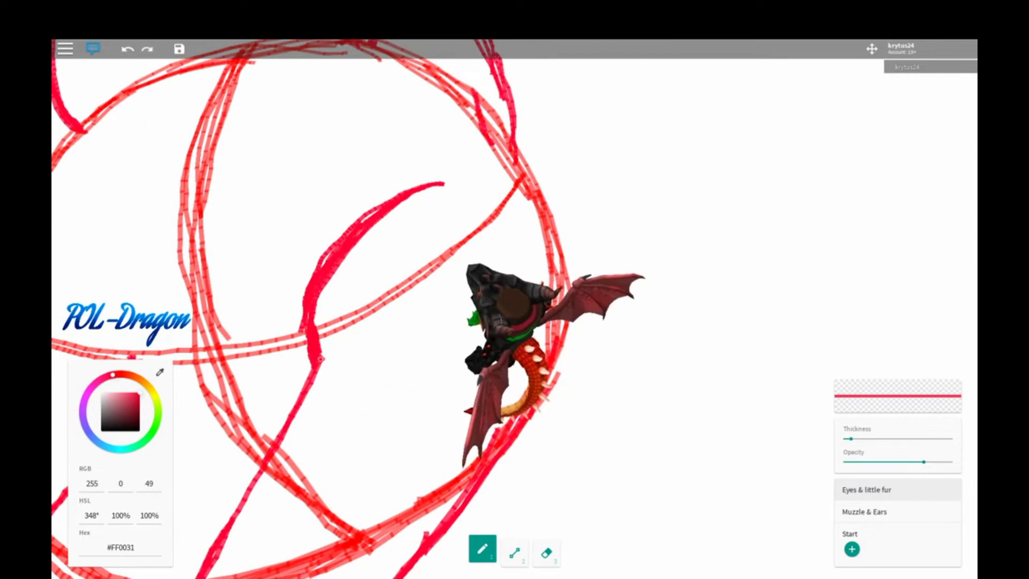
{"action": "key", "text": "ctrl+y"}
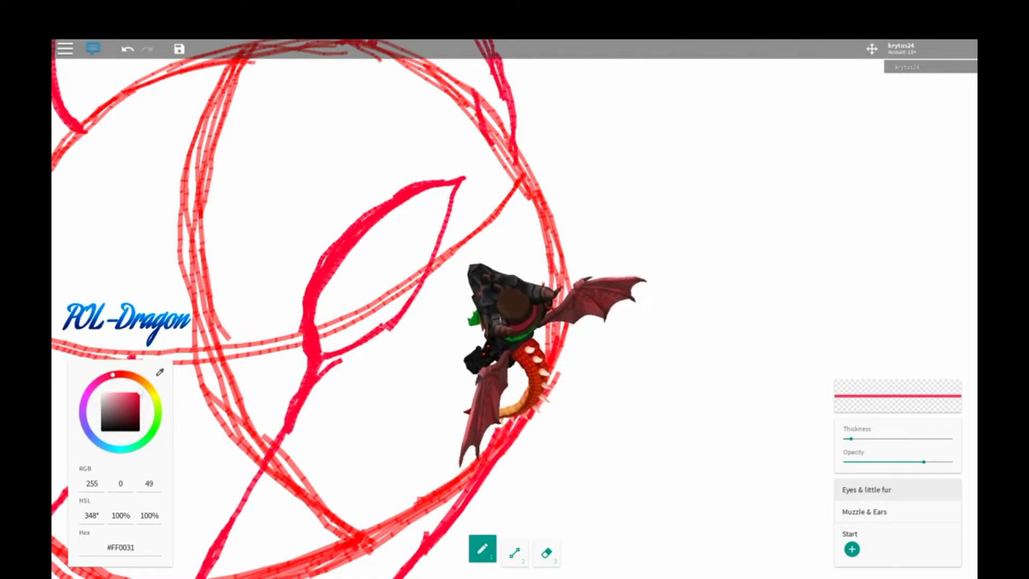
{"action": "key", "text": "ctrl+z"}
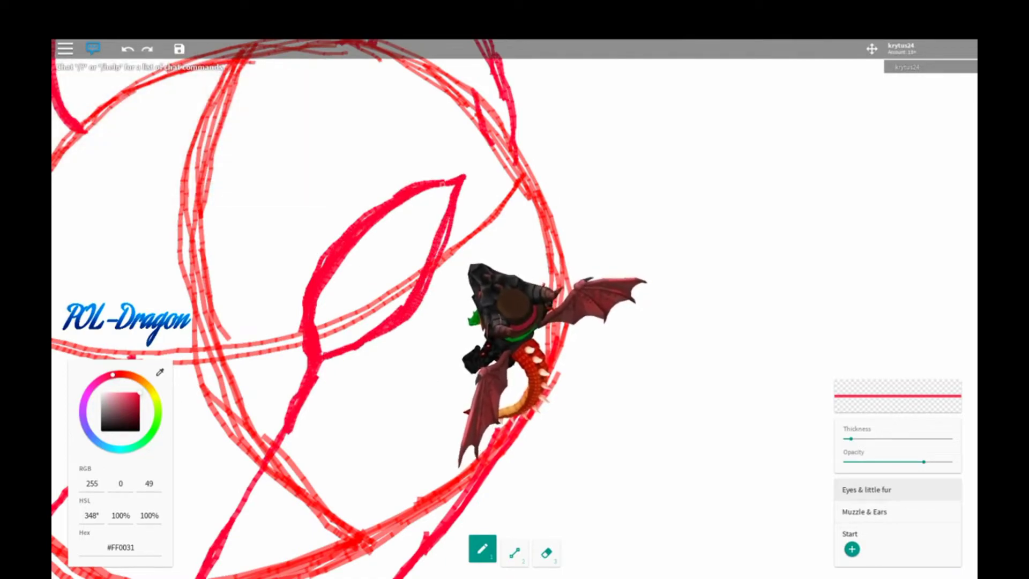
{"action": "scroll", "coordinate": [514, 310], "scroll_direction": "up", "scroll_amount": 5}
{"action": "scroll", "coordinate": [515, 310], "scroll_direction": "down", "scroll_amount": 5}
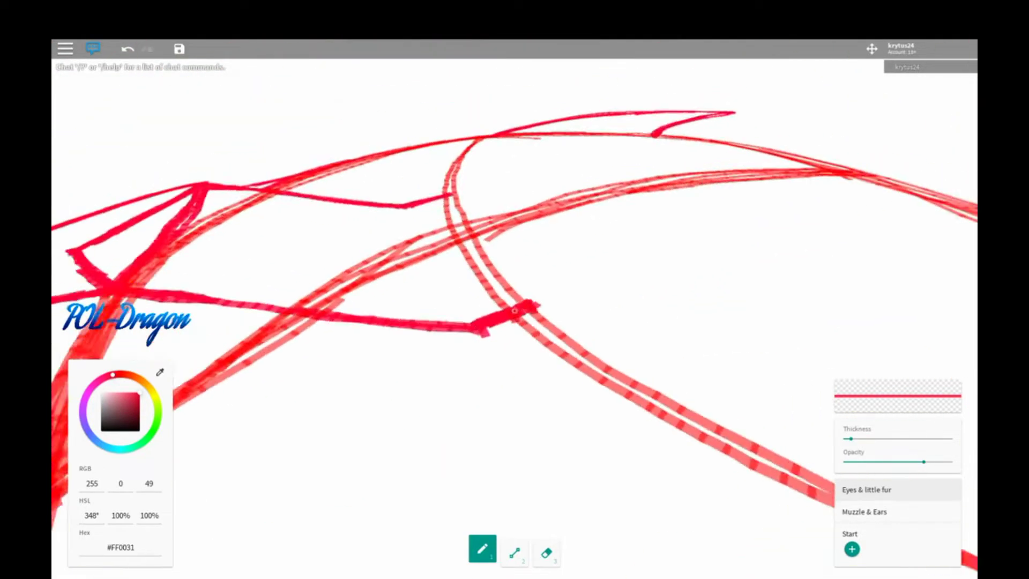
{"action": "key", "text": "ctrl+y"}
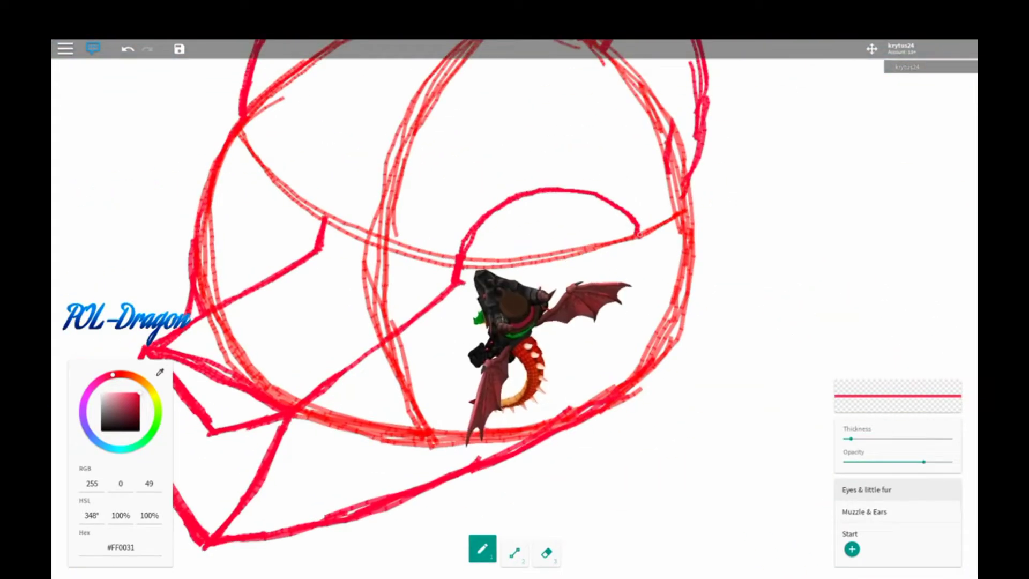
{"action": "key", "text": "Left"}
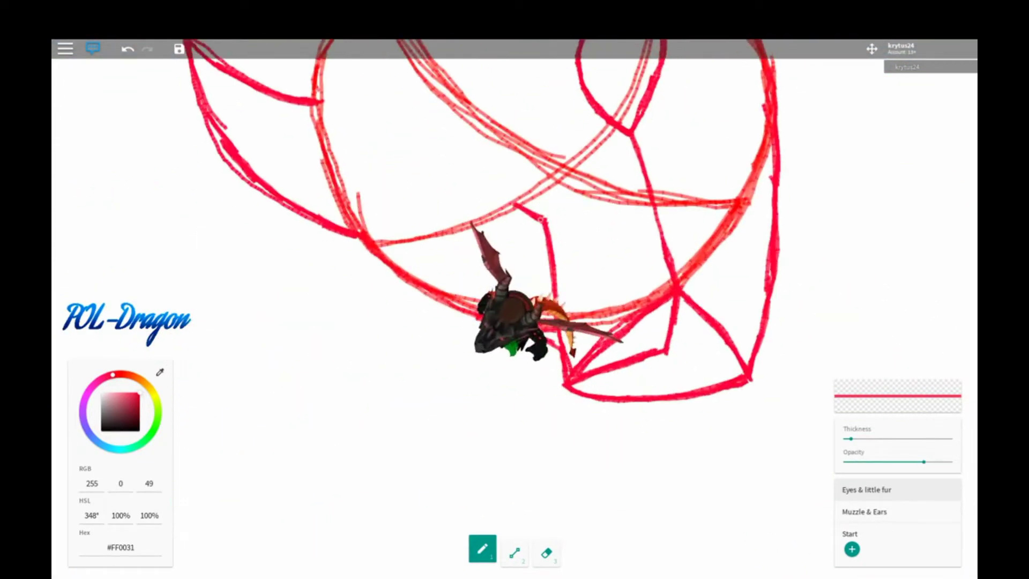
Sketch the second, smaller almond-shaped eye at the end of the other muzzle line
{"action": "key", "text": "ctrl+z"}
{"action": "scroll", "coordinate": [515, 311], "scroll_direction": "down", "scroll_amount": 5}
{"action": "scroll", "coordinate": [515, 311], "scroll_direction": "up", "scroll_amount": 8}
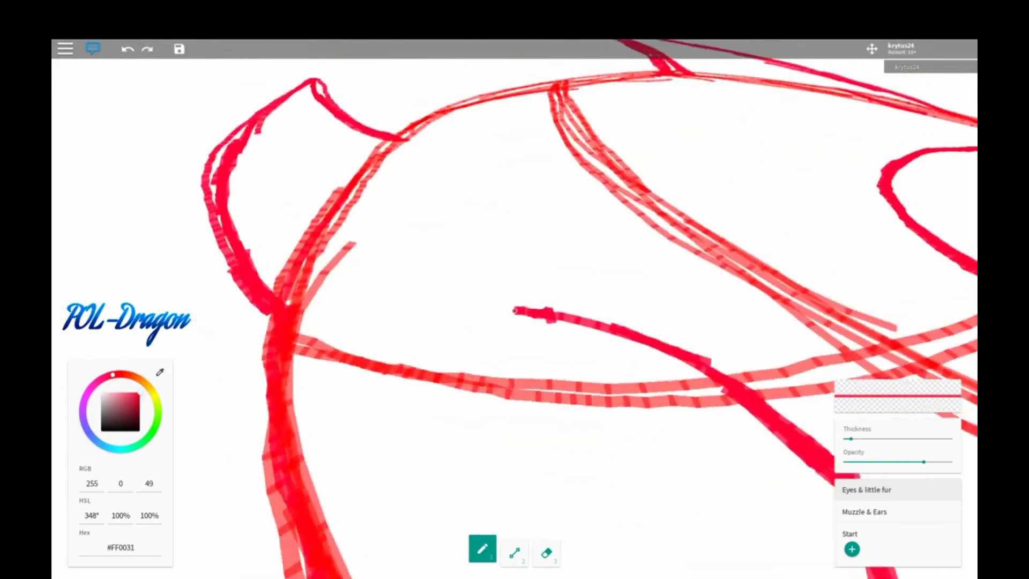
{"action": "scroll", "coordinate": [514, 310], "scroll_direction": "down", "scroll_amount": 4}
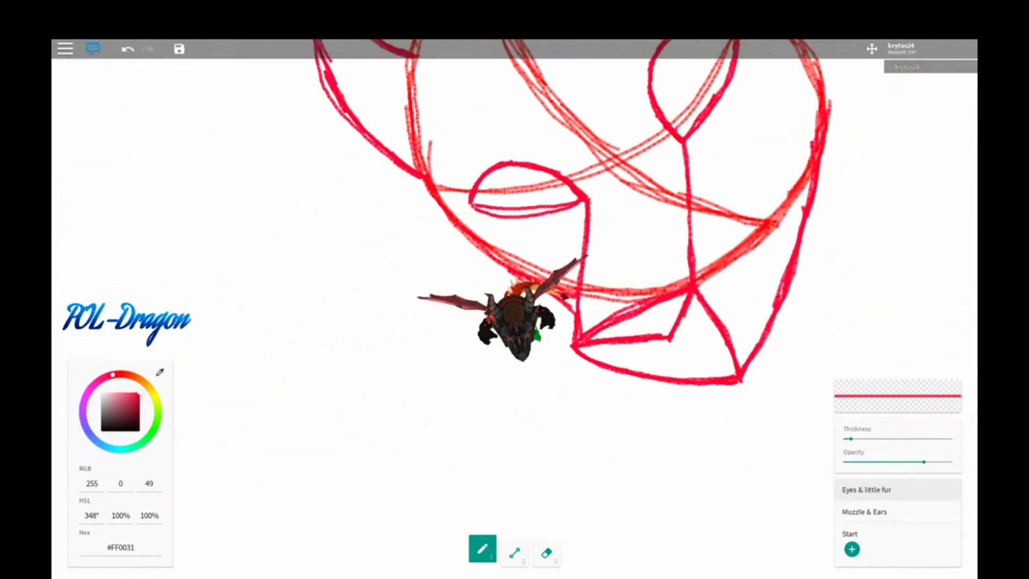
{"action": "scroll", "coordinate": [515, 311], "scroll_direction": "down", "scroll_amount": 4}
{"action": "scroll", "coordinate": [514, 311], "scroll_direction": "up", "scroll_amount": 4}
Sketch the mouth below the nose, with a lip line curving back along the lower muzzle
{"action": "key", "text": "Left"}
{"action": "key", "text": "Left"}
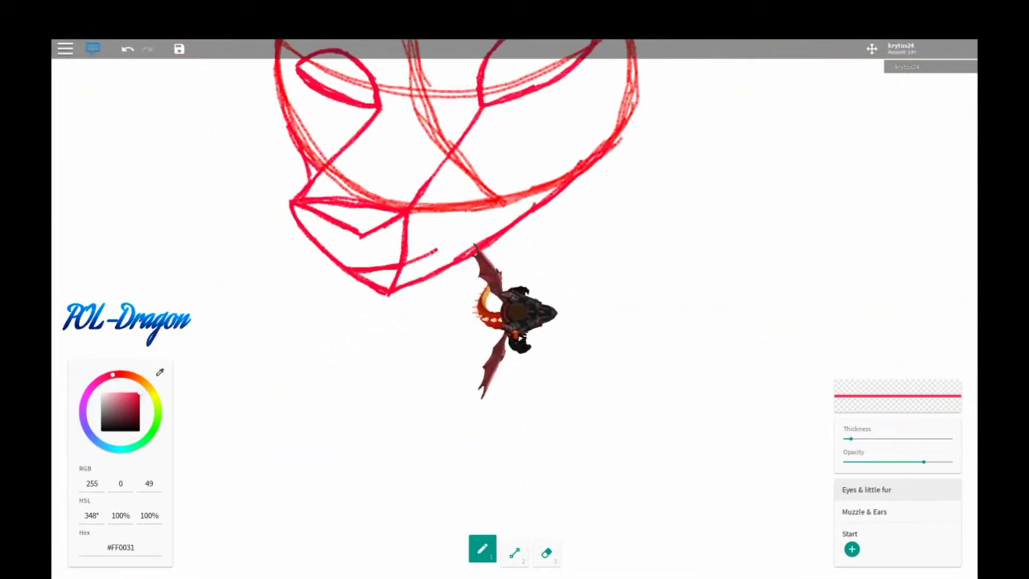
{"action": "scroll", "coordinate": [514, 311], "scroll_direction": "down", "scroll_amount": 4}
{"action": "scroll", "coordinate": [514, 311], "scroll_direction": "up", "scroll_amount": 5}
{"action": "key", "text": "Left"}
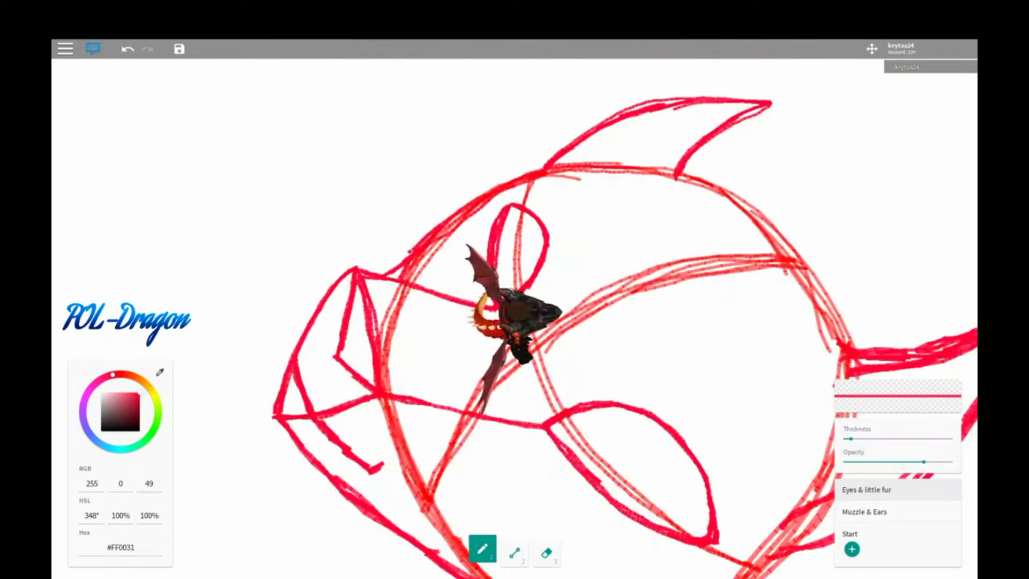
{"action": "scroll", "coordinate": [515, 311], "scroll_direction": "down", "scroll_amount": 2}
{"action": "key", "text": "Left"}
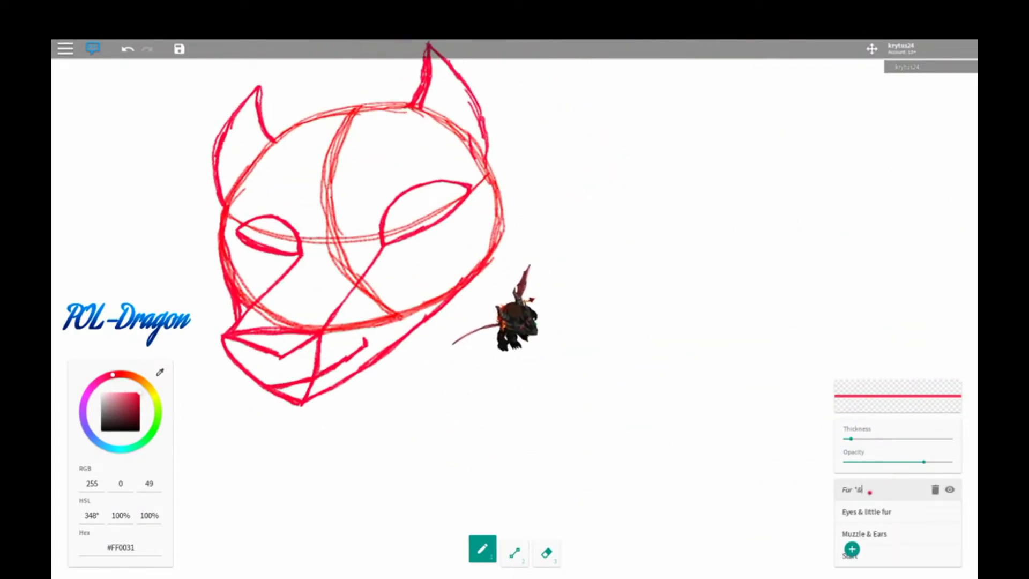
Set the colour to magenta #FE00FF on the Fur & Hair layer and try a hair stroke between the ears
{"action": "left_click_drag", "start_coordinate": [112, 374], "coordinate": [88, 393]}
{"action": "scroll", "coordinate": [514, 311], "scroll_direction": "up", "scroll_amount": 3}
{"action": "left_click_drag", "start_coordinate": [472, 233], "coordinate": [385, 277]}
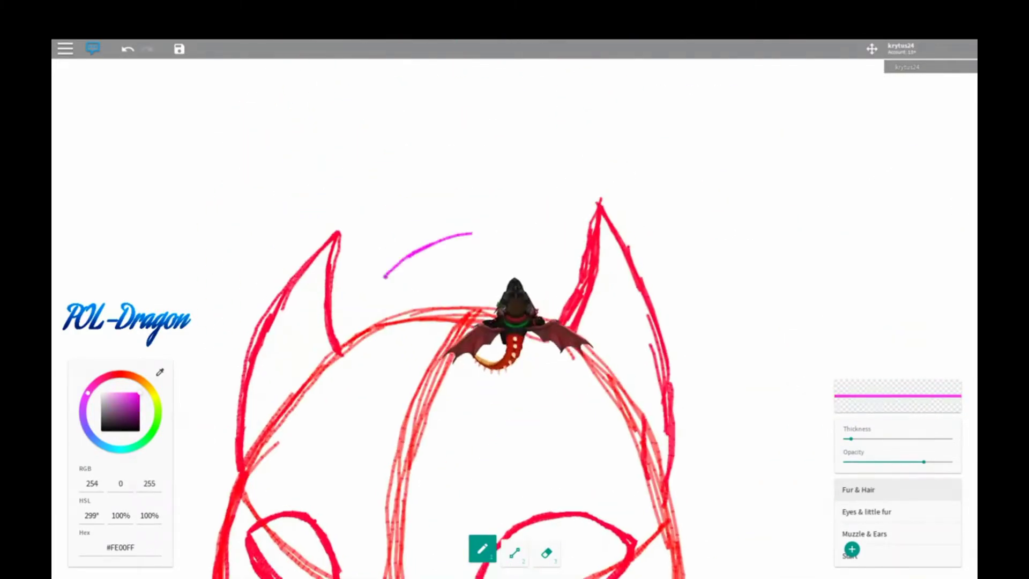
{"action": "key", "text": "Left"}
{"action": "key", "text": "ctrl+z"}
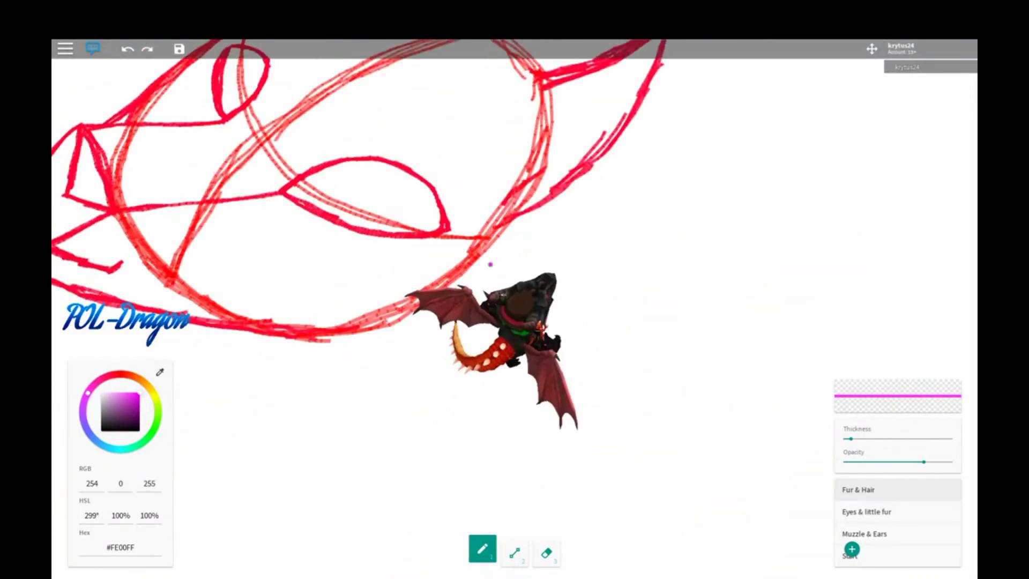
Draw magenta fur strokes along the larger eye's side of the face, from below the ear down the jaw to the chin
{"action": "key", "text": "Left"}
{"action": "key", "text": "Left"}
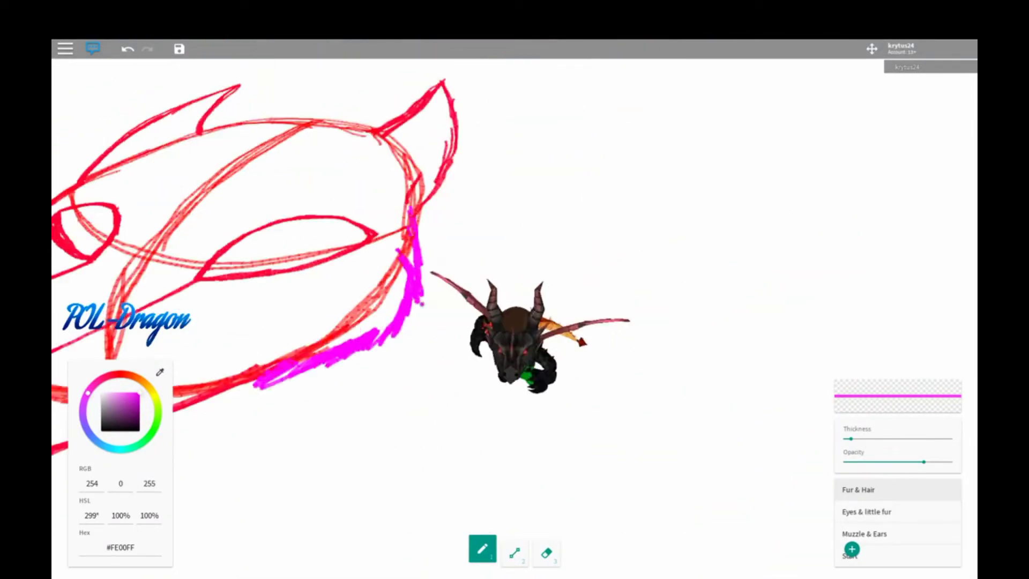
{"action": "key", "text": "Left"}
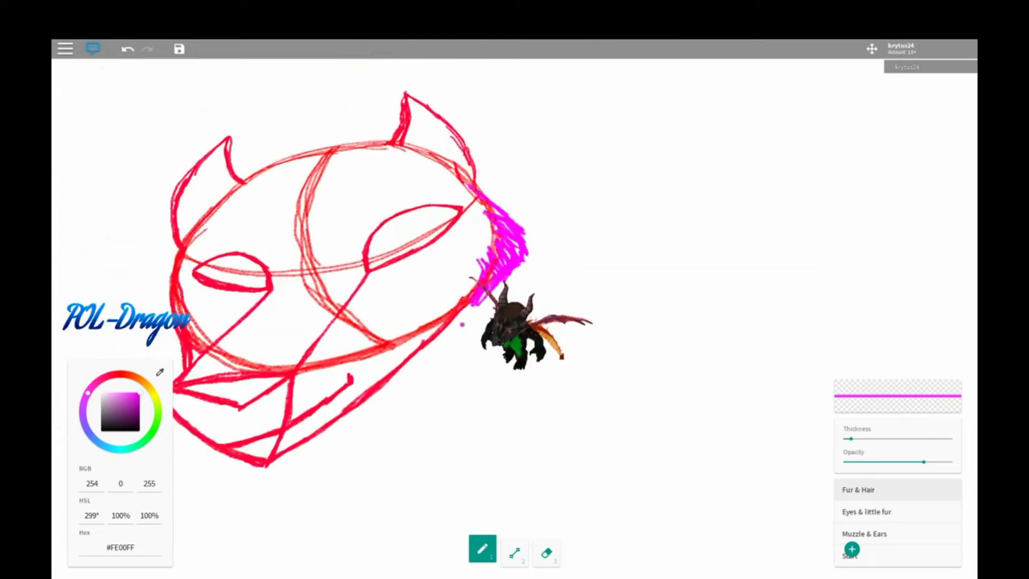
{"action": "key", "text": "Left"}
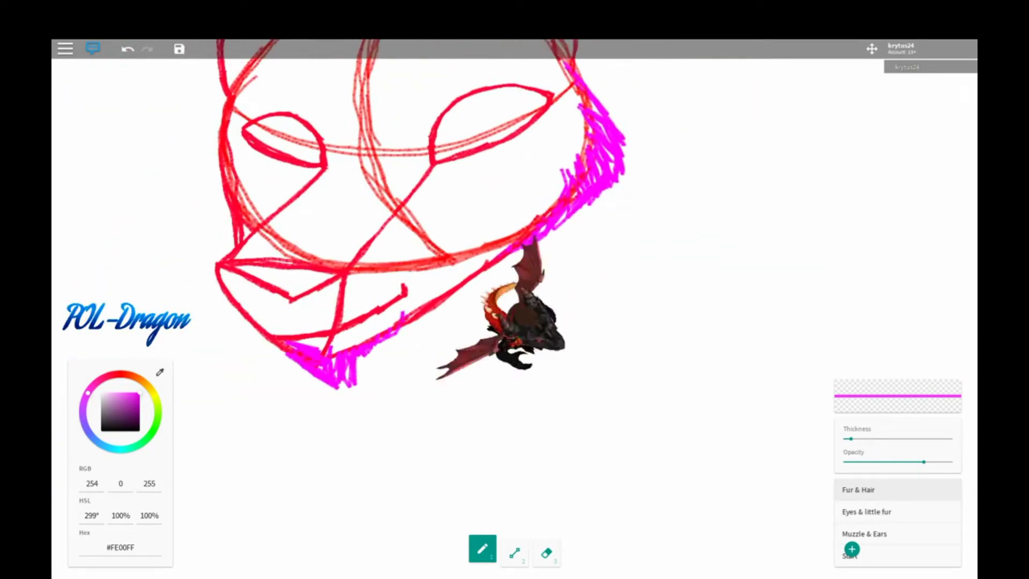
{"action": "key", "text": "Left"}
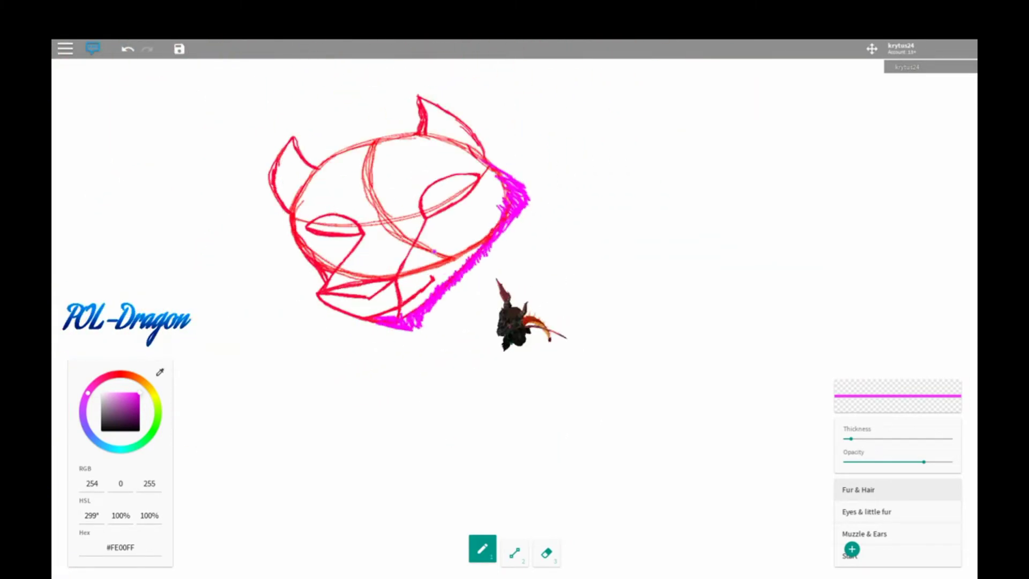
Draw magenta fur strokes along the opposite cheek, from below the ear down to the muzzle
{"action": "key", "text": "Left"}
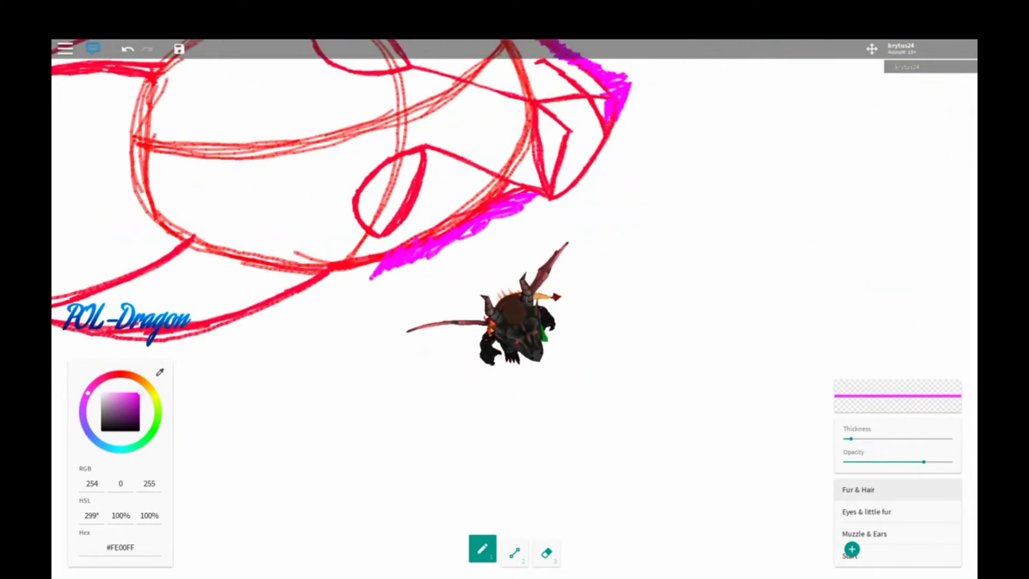
{"action": "key", "text": "Left"}
{"action": "key", "text": "Left"}
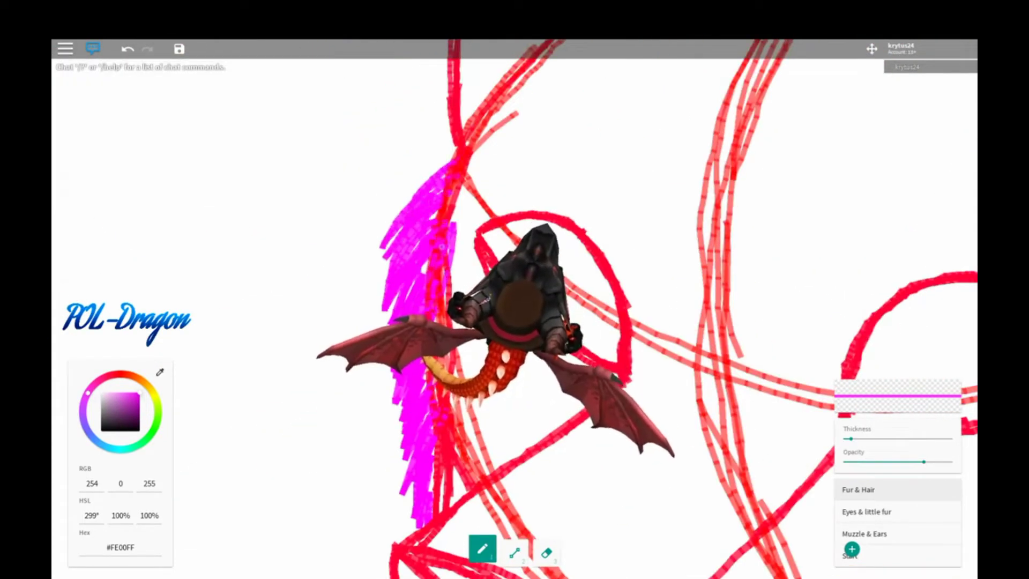
Try magenta hair strokes along the top of the head between the ears
{"action": "key", "text": "Left"}
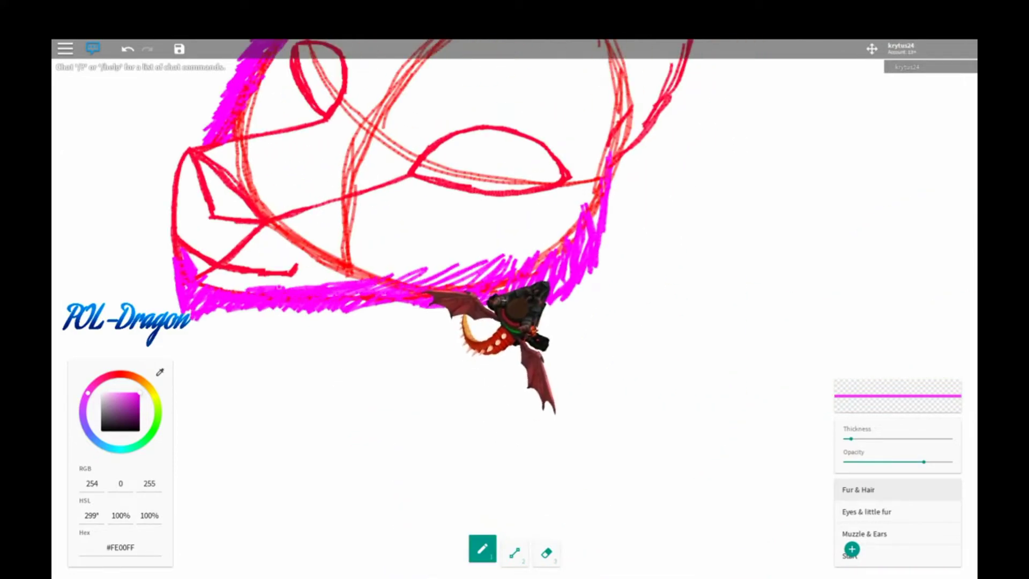
{"action": "key", "text": "Left"}
{"action": "key", "text": "Left"}
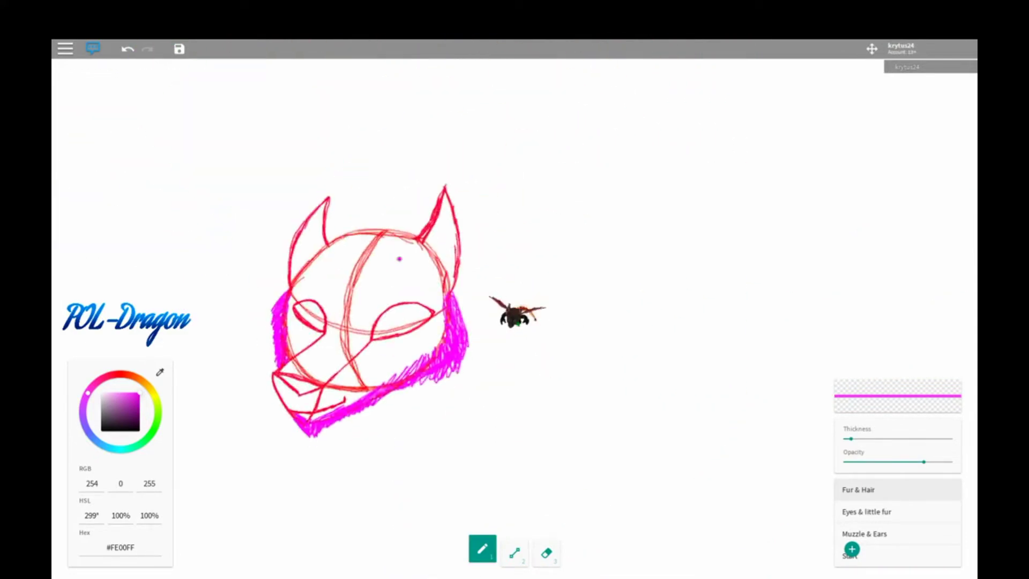
{"action": "key", "text": "w"}
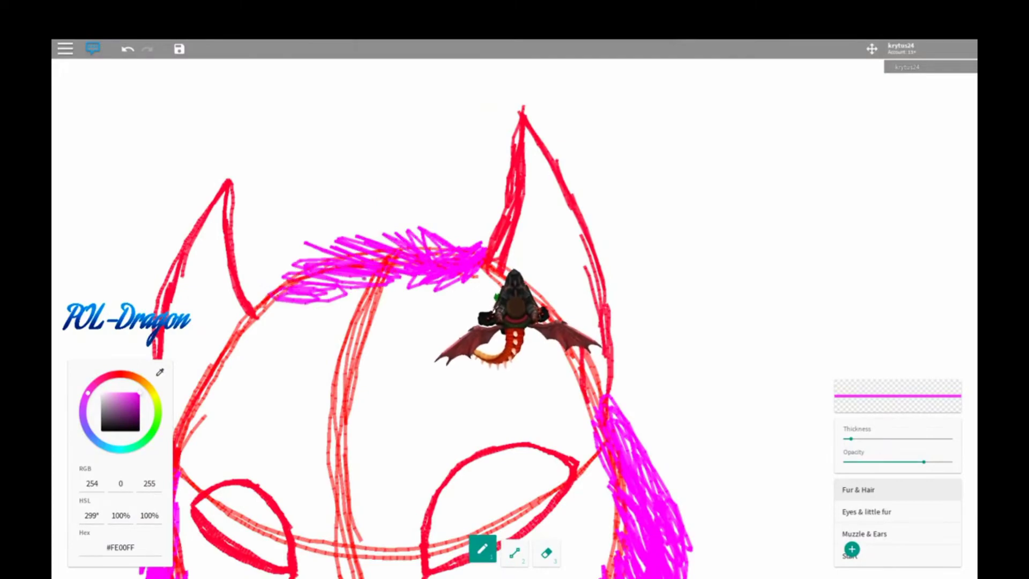
{"action": "key", "text": "Left"}
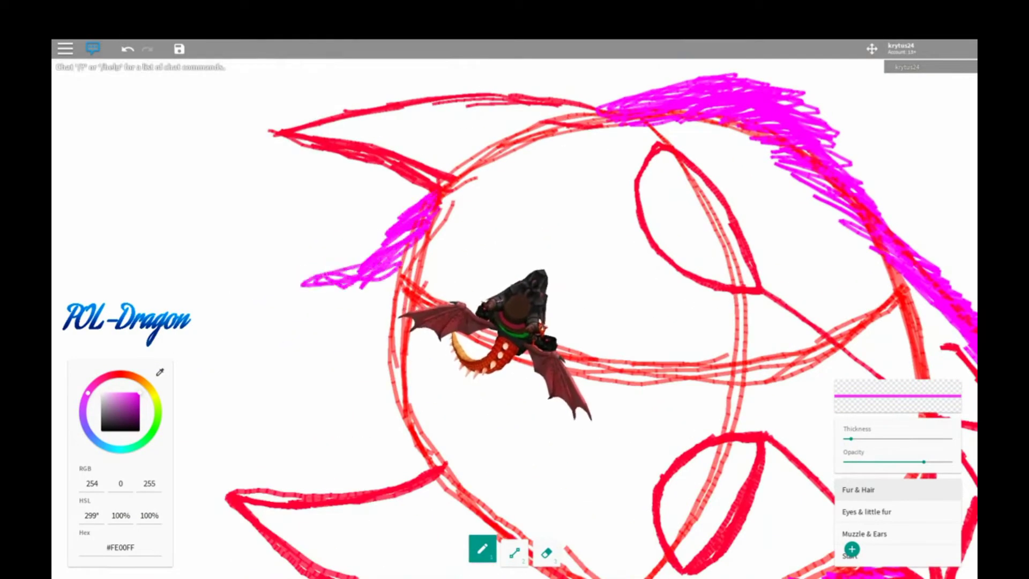
{"action": "key", "text": "Left"}
Set the colour to magenta #FF00F0 and draw a jagged fringe and curved hair tuft from the smaller ear across to the larger ear
{"action": "left_click", "coordinate": [115, 374]}
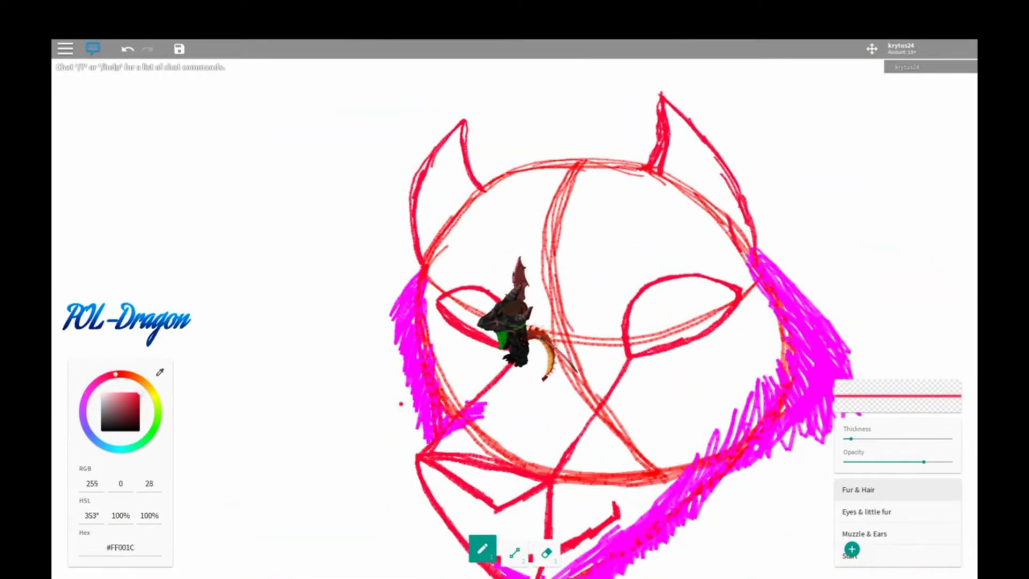
{"action": "key", "text": "Left"}
{"action": "key", "text": "w"}
{"action": "left_click", "coordinate": [89, 389]}
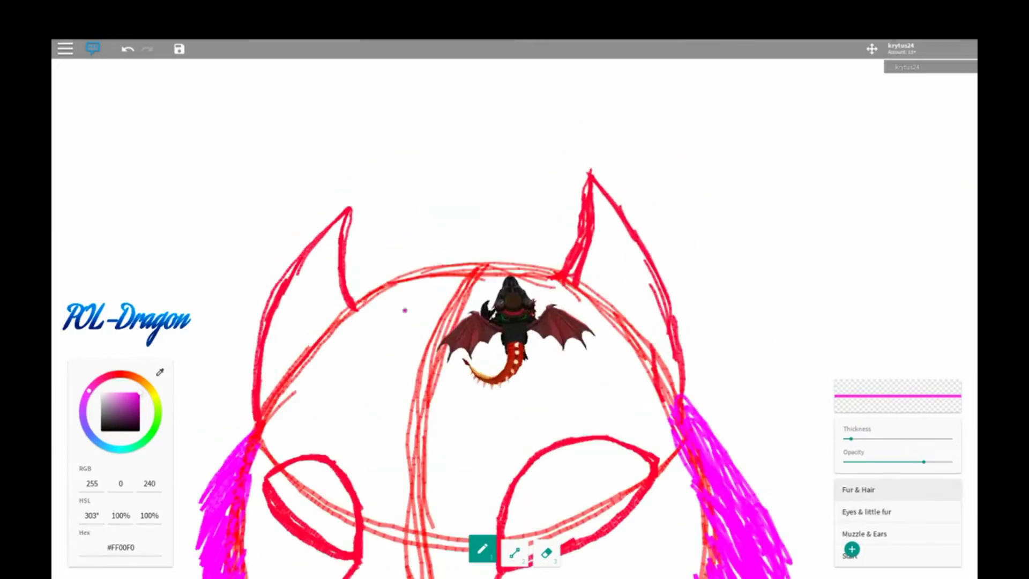
{"action": "key", "text": "Left"}
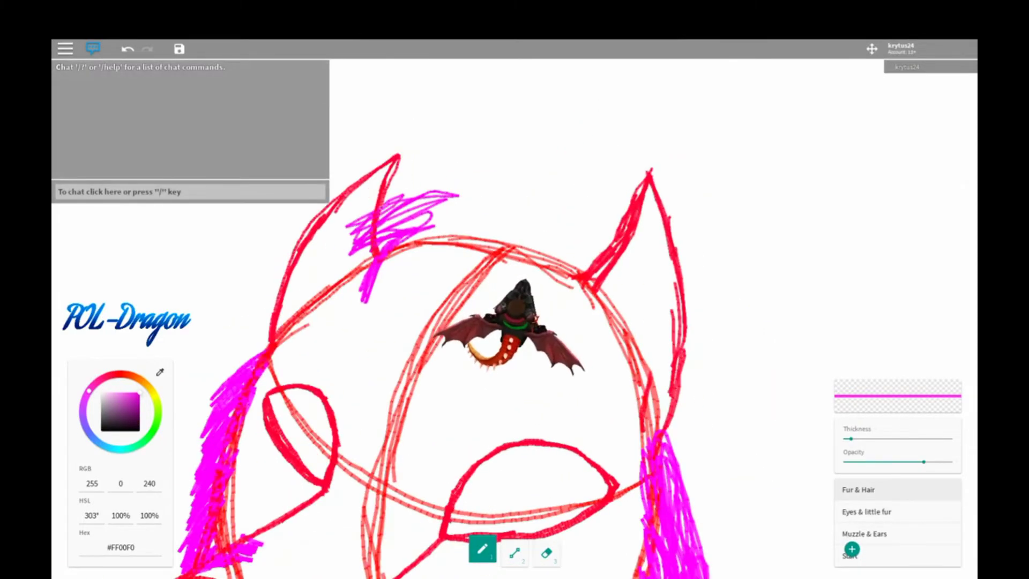
{"action": "key", "text": "Left"}
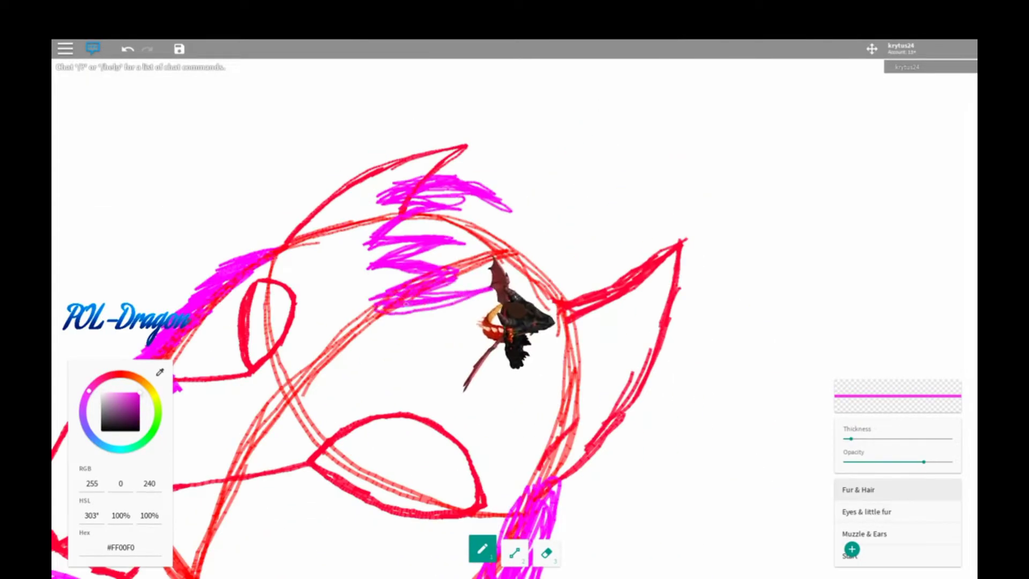
{"action": "key", "text": "Left"}
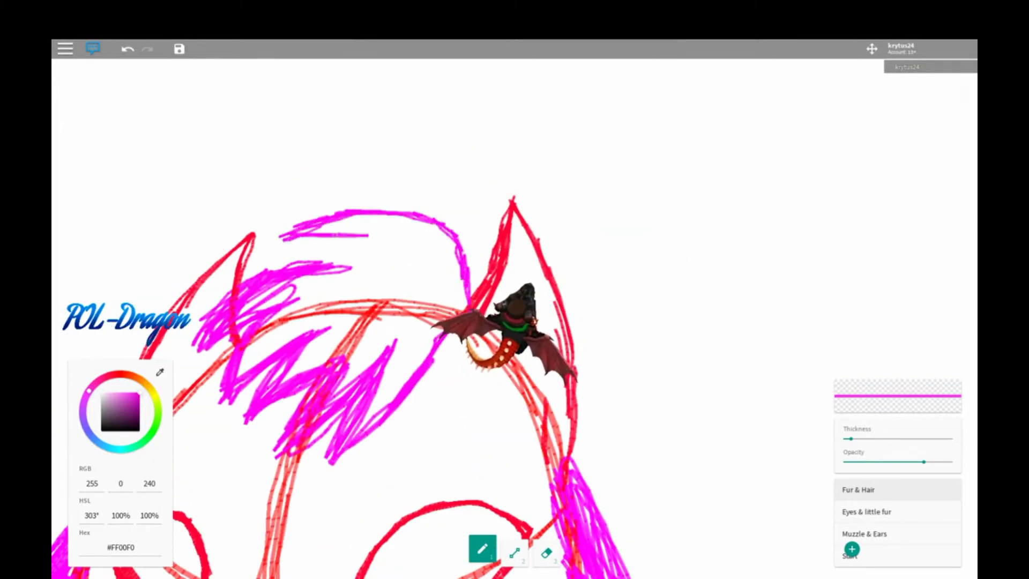
{"action": "key", "text": "o"}
On the Eyes & little fur layer, set the colour to green #00FF15 and draw fur strokes along the edges of both ears
{"action": "left_click", "coordinate": [866, 511]}
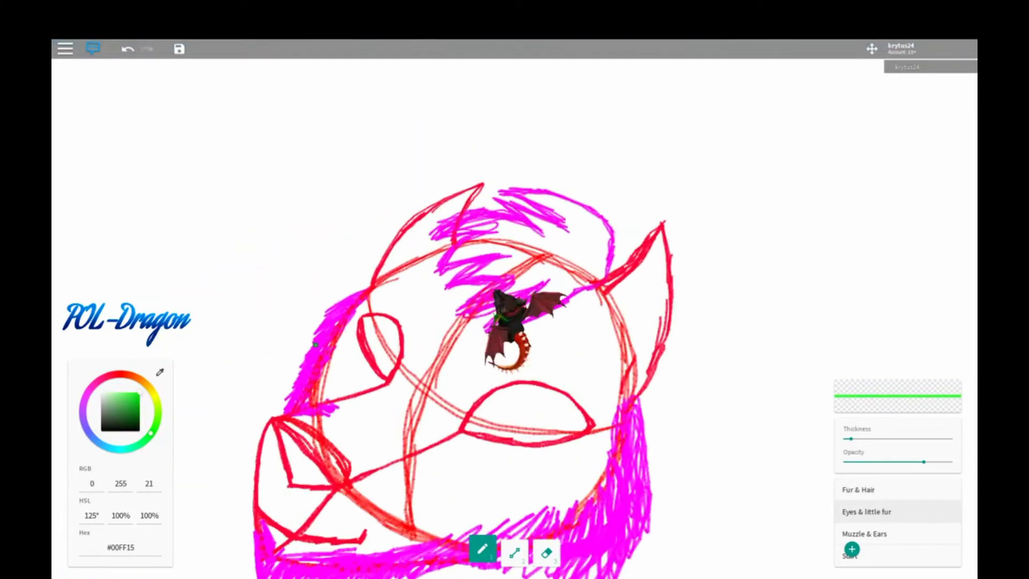
{"action": "mouse_move", "coordinate": [316, 343]}
{"action": "left_mouse_down"}
{"action": "mouse_move", "coordinate": [409, 275]}
{"action": "mouse_move", "coordinate": [481, 253]}
{"action": "left_mouse_up"}
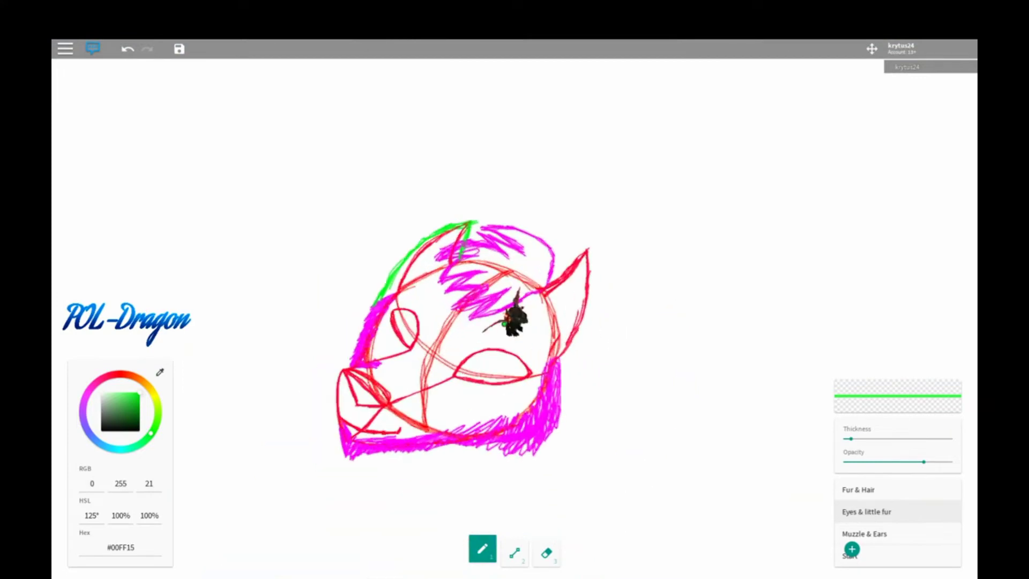
{"action": "mouse_move", "coordinate": [407, 223]}
{"action": "left_mouse_down"}
{"action": "mouse_move", "coordinate": [536, 185]}
{"action": "mouse_move", "coordinate": [513, 197]}
{"action": "left_mouse_up"}
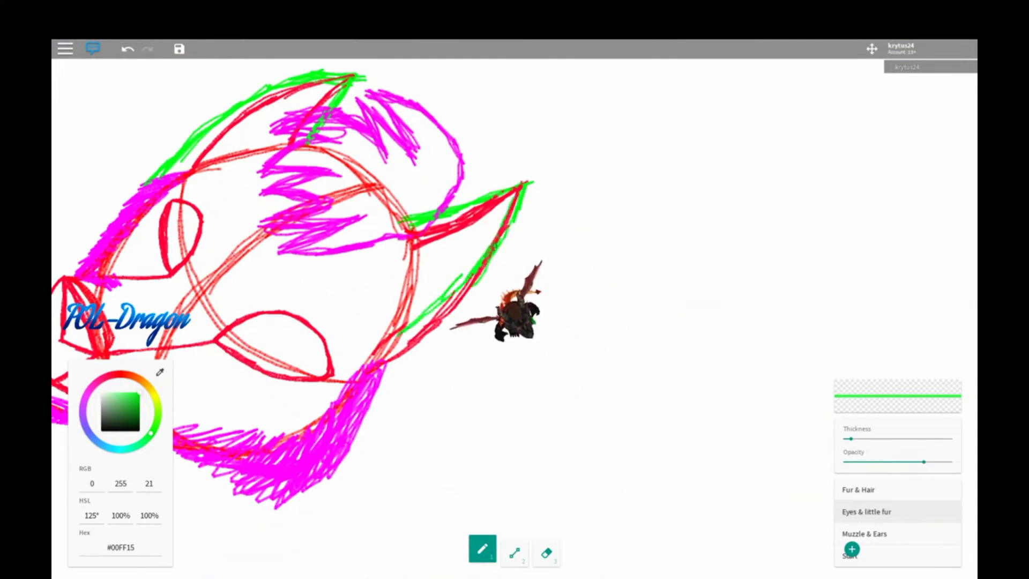
{"action": "scroll", "coordinate": [537, 248], "scroll_direction": "down", "scroll_amount": 5}
Add a layer named Eyes and draw the larger eye's outline, iris and filled pupil in blue #2C00FF
{"action": "left_click", "coordinate": [851, 548]}
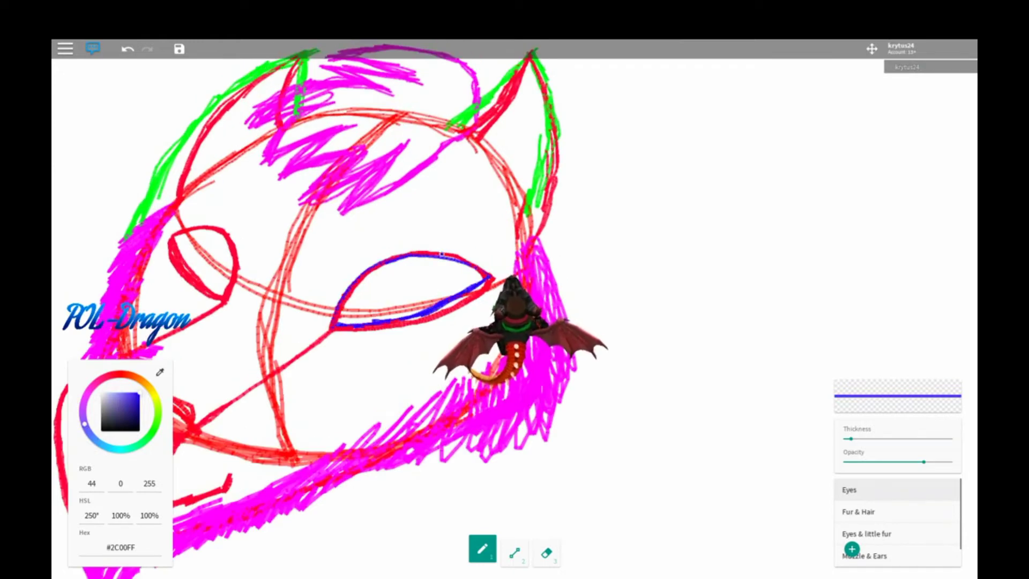
{"action": "scroll", "coordinate": [348, 314], "scroll_direction": "up", "scroll_amount": 5}
{"action": "mouse_move", "coordinate": [370, 289]}
{"action": "left_mouse_down"}
{"action": "mouse_move", "coordinate": [408, 253]}
{"action": "mouse_move", "coordinate": [377, 296]}
{"action": "mouse_move", "coordinate": [300, 332]}
{"action": "mouse_move", "coordinate": [386, 268]}
{"action": "left_mouse_up"}
{"action": "key", "text": "ctrl+z"}
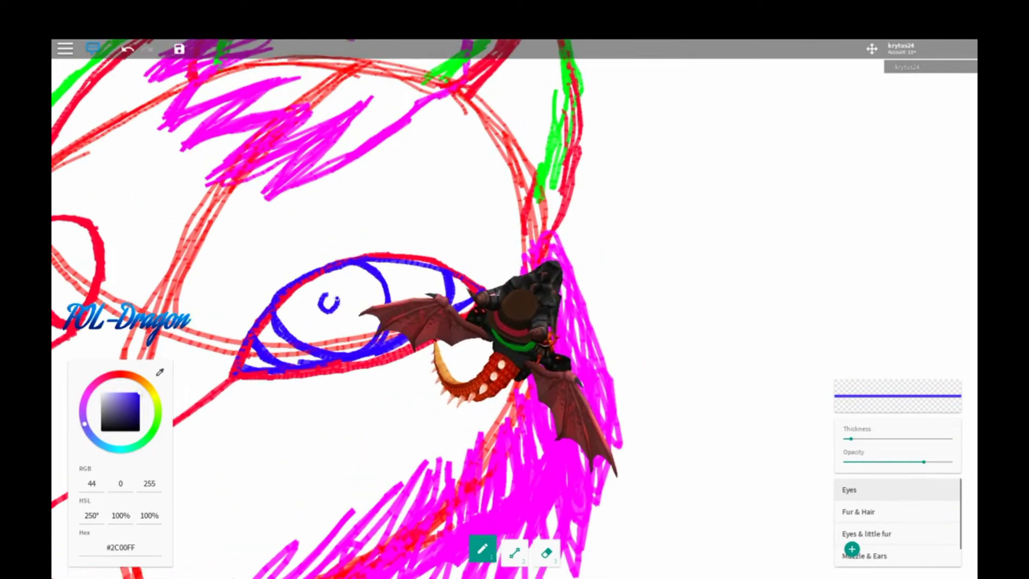
{"action": "left_click_drag", "start_coordinate": [339, 306], "coordinate": [348, 313]}
{"action": "scroll", "coordinate": [348, 314], "scroll_direction": "down", "scroll_amount": 5}
{"action": "scroll", "coordinate": [432, 299], "scroll_direction": "up", "scroll_amount": 4}
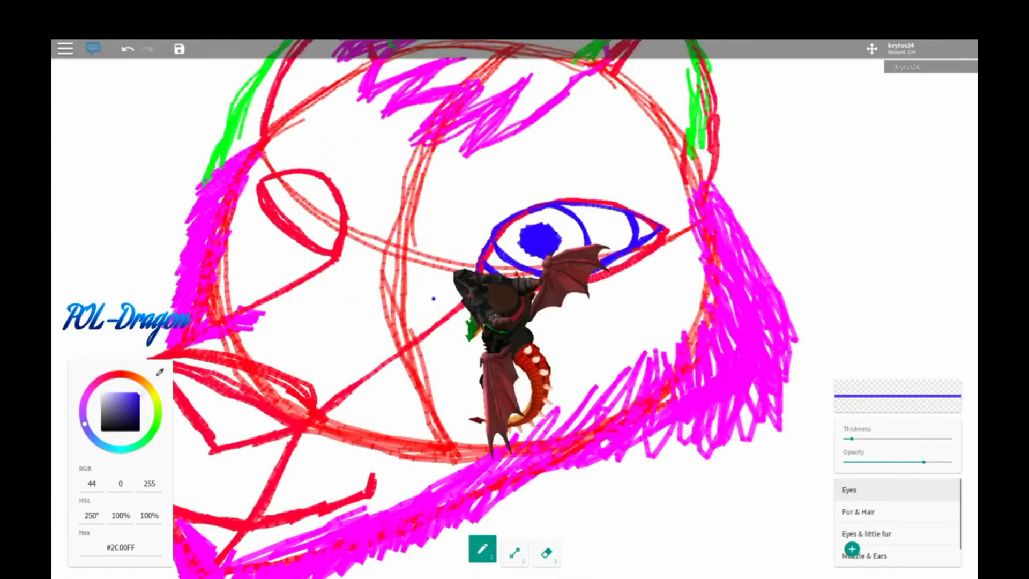
Draw the smaller eye's inner outline, iris and filled pupil in the same blue on the Eyes layer
{"action": "scroll", "coordinate": [290, 330], "scroll_direction": "up", "scroll_amount": 3}
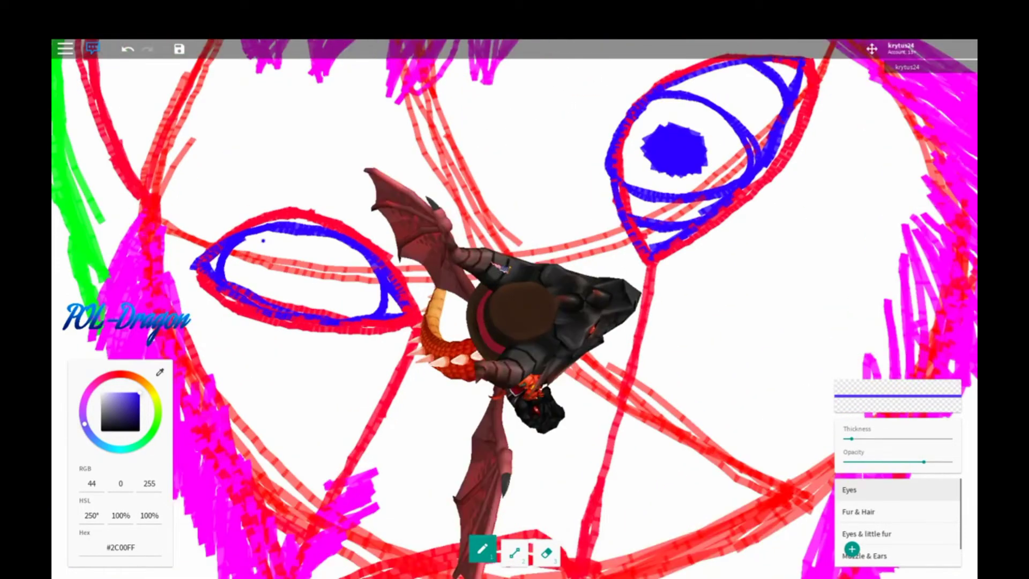
{"action": "left_click_drag", "start_coordinate": [262, 240], "coordinate": [362, 257]}
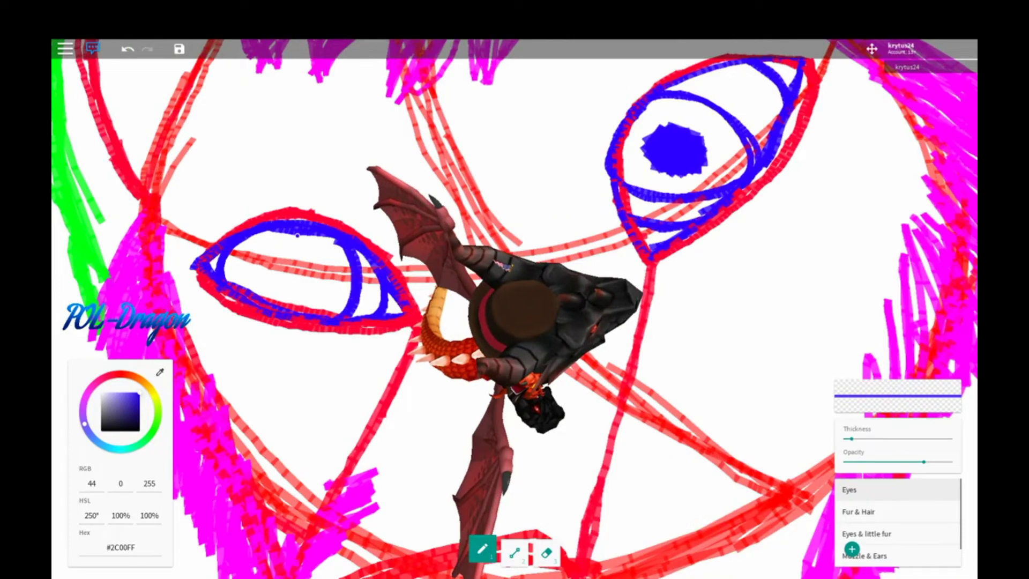
{"action": "scroll", "coordinate": [362, 257], "scroll_direction": "down", "scroll_amount": 5}
{"action": "scroll", "coordinate": [474, 291], "scroll_direction": "down", "scroll_amount": 3}
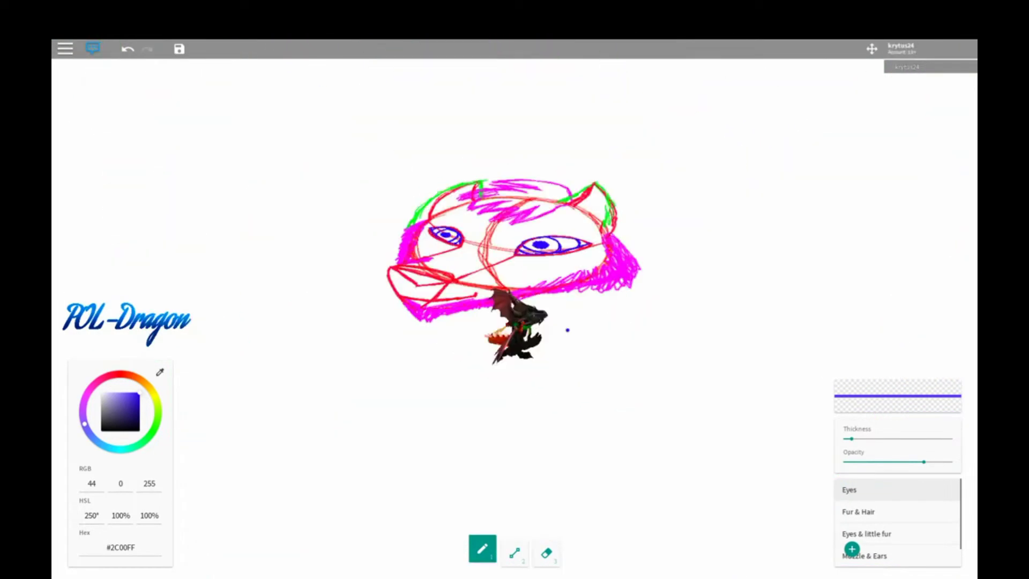
{"action": "left_click_drag", "start_coordinate": [567, 330], "coordinate": [567, 359]}
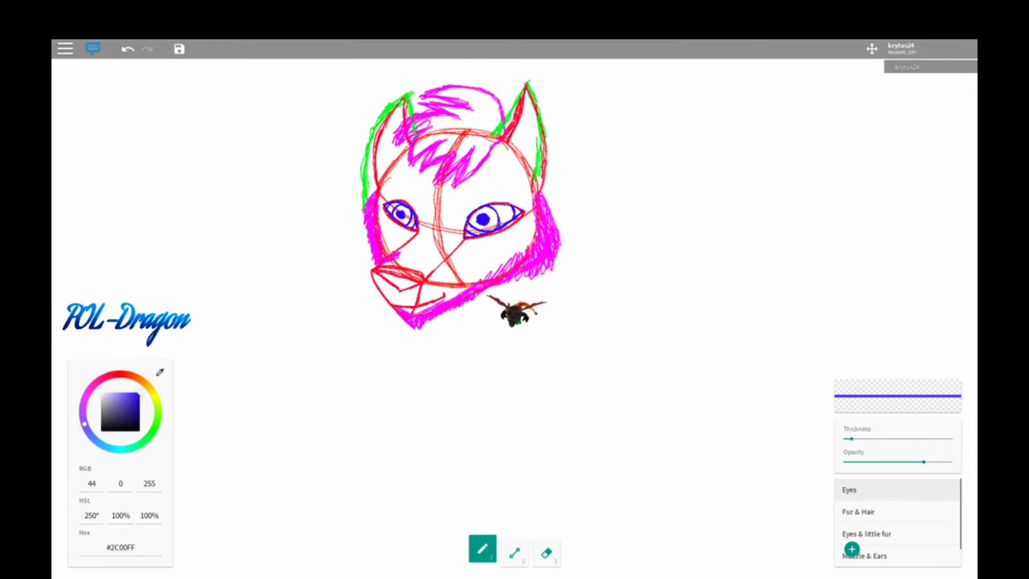
Add a layer named Nose and trace the nose outline in light blue #00CCFF
{"action": "scroll", "coordinate": [452, 452], "scroll_direction": "up", "scroll_amount": 3}
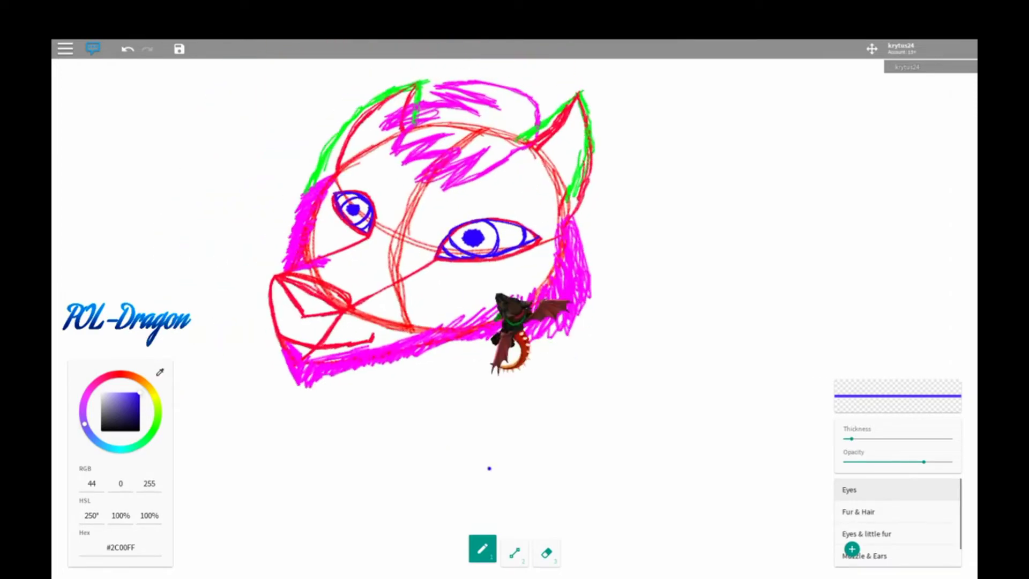
{"action": "scroll", "coordinate": [744, 448], "scroll_direction": "up", "scroll_amount": 3}
{"action": "left_click", "coordinate": [112, 447]}
{"action": "mouse_move", "coordinate": [378, 356]}
{"action": "left_mouse_down"}
{"action": "mouse_move", "coordinate": [412, 335]}
{"action": "mouse_move", "coordinate": [383, 300]}
{"action": "mouse_move", "coordinate": [299, 310]}
{"action": "left_mouse_up"}
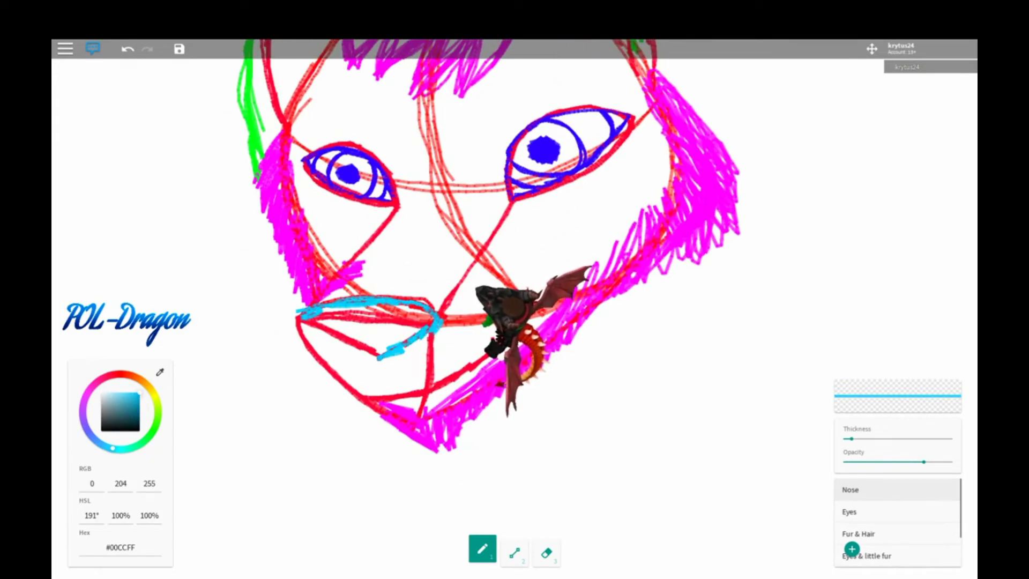
{"action": "scroll", "coordinate": [428, 472], "scroll_direction": "up", "scroll_amount": 2}
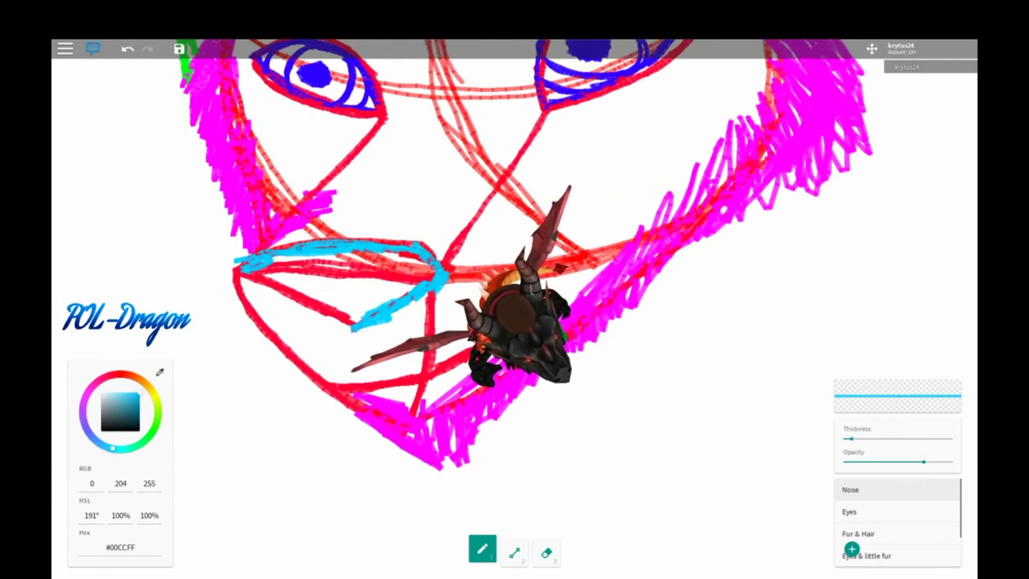
{"action": "left_click_drag", "start_coordinate": [289, 322], "coordinate": [375, 361]}
{"action": "scroll", "coordinate": [410, 349], "scroll_direction": "down", "scroll_amount": 3}
{"action": "scroll", "coordinate": [410, 349], "scroll_direction": "up", "scroll_amount": 5}
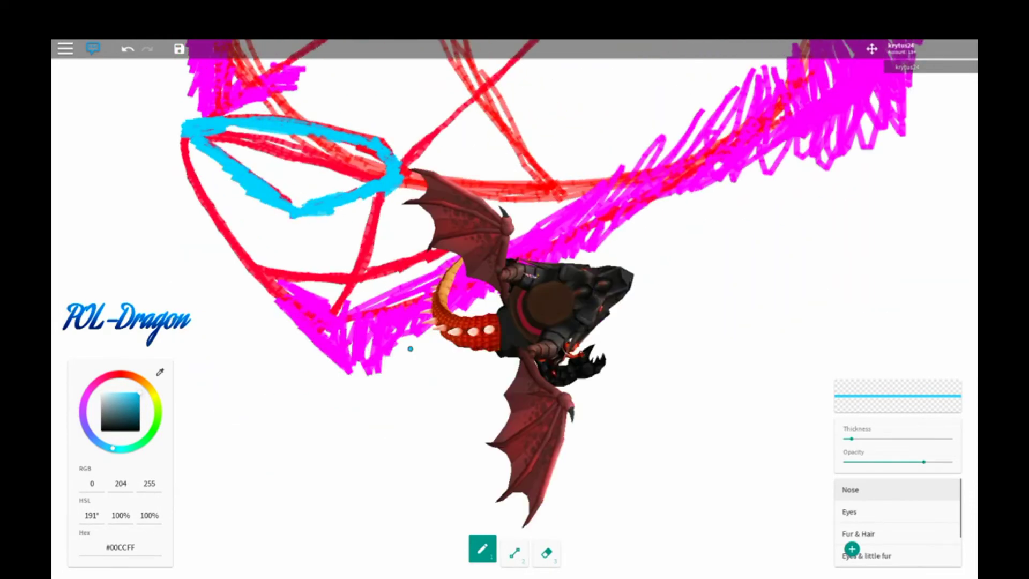
Add a layer named Muzzle & Jaw and trace the muzzle, mouth and jaw lines in yellow #FFEA00
{"action": "left_click", "coordinate": [151, 390]}
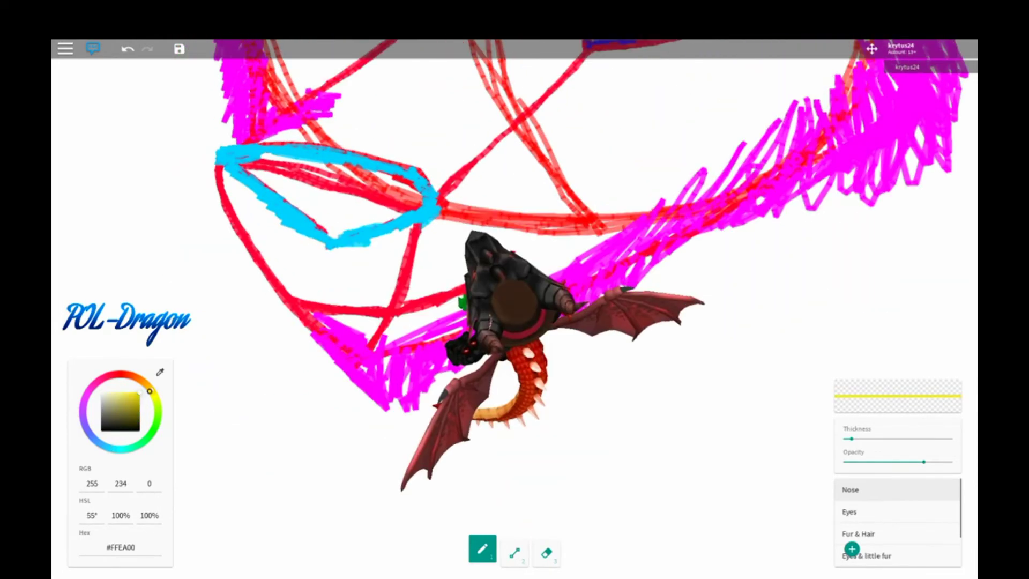
{"action": "left_click", "coordinate": [851, 549]}
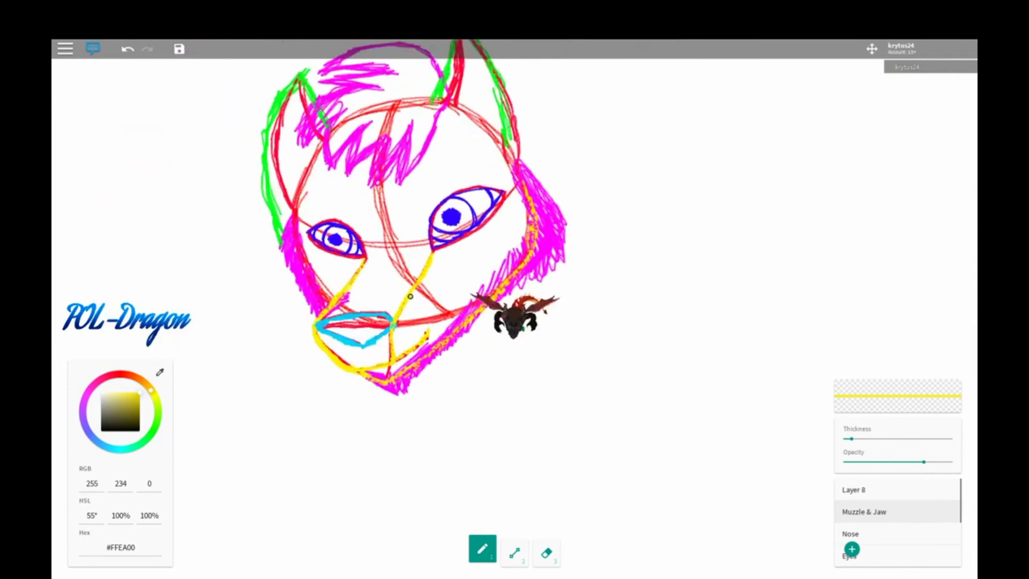
Rename Layer 8 as Brew and set the drawing colour to orange #FF6F00
{"action": "left_click", "coordinate": [138, 378]}
{"action": "left_click", "coordinate": [858, 489]}
{"action": "type", "text": "Brew"}
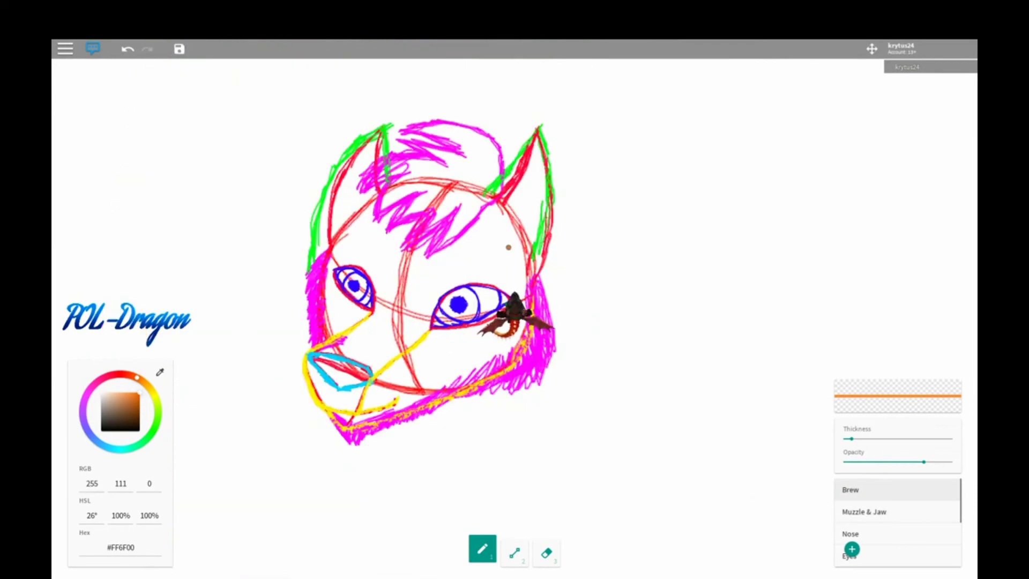
Draw an orange eyebrow with a double line arching over the larger eye
{"action": "scroll", "coordinate": [515, 289], "scroll_direction": "up", "scroll_amount": 5}
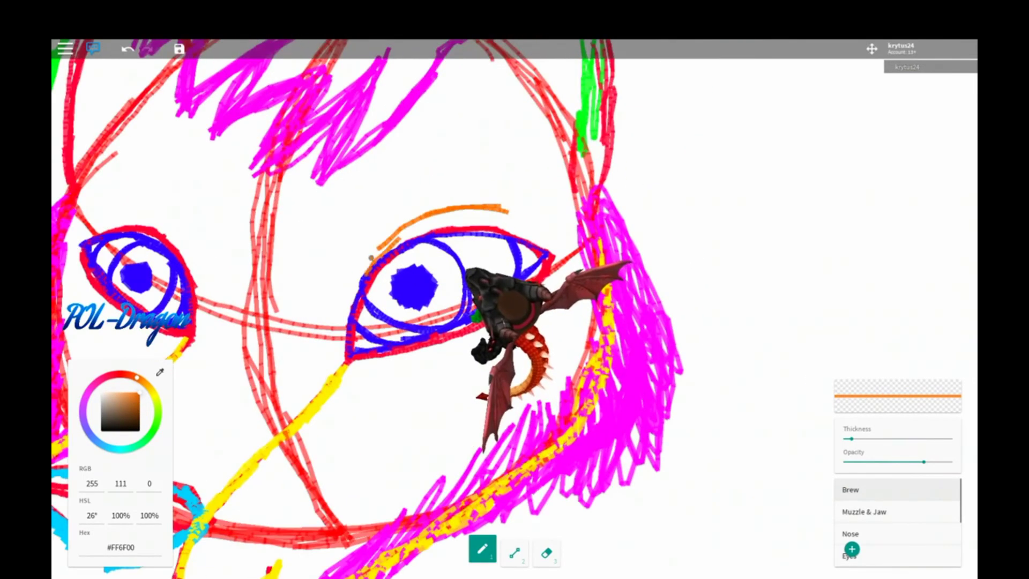
{"action": "left_click_drag", "start_coordinate": [534, 231], "coordinate": [375, 245]}
{"action": "mouse_move", "coordinate": [370, 237]}
{"action": "left_mouse_down"}
{"action": "mouse_move", "coordinate": [353, 287]}
{"action": "mouse_move", "coordinate": [547, 240]}
{"action": "mouse_move", "coordinate": [358, 282]}
{"action": "left_mouse_up"}
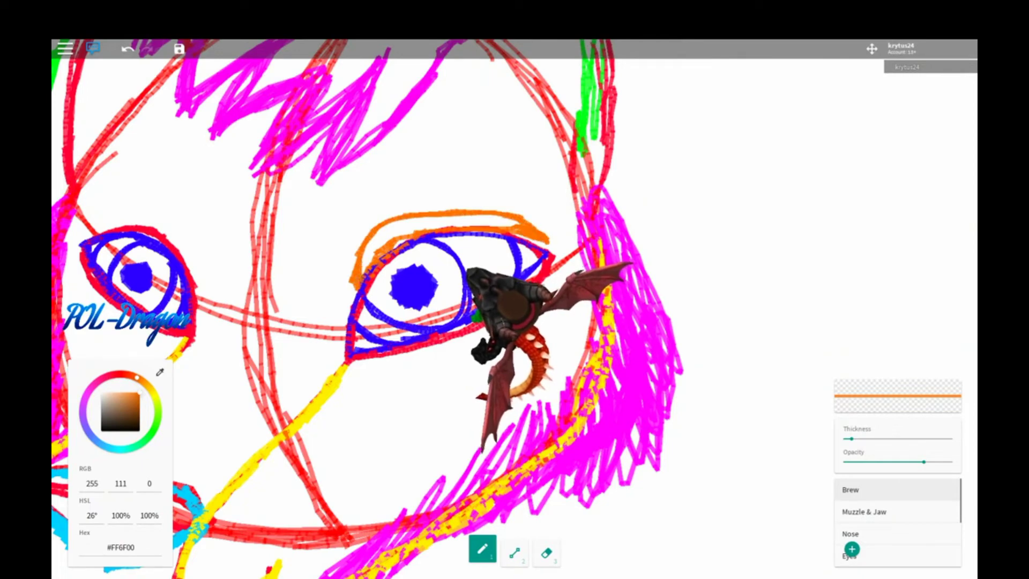
Draw an orange eyebrow over the smaller eye, undoing the first strokes and placing the arch slightly above the eye outline
{"action": "scroll", "coordinate": [515, 289], "scroll_direction": "down", "scroll_amount": 5}
{"action": "scroll", "coordinate": [515, 290], "scroll_direction": "up", "scroll_amount": 6}
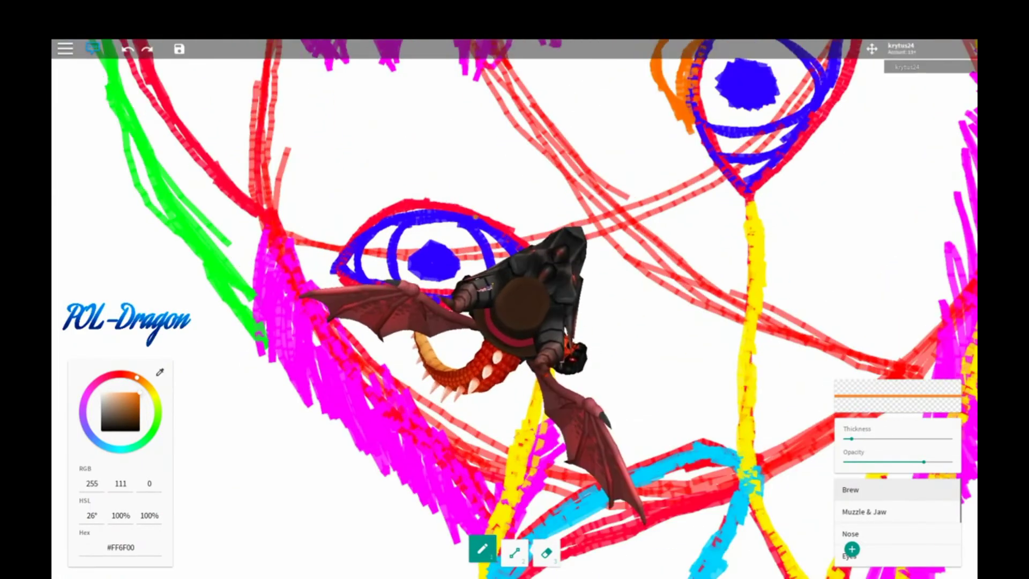
{"action": "key", "text": "ctrl+z"}
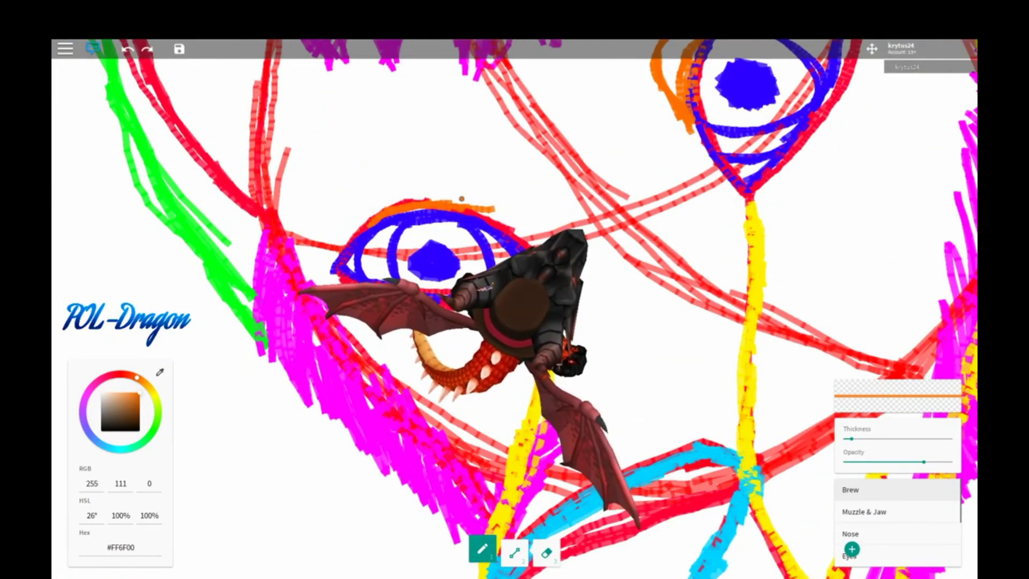
{"action": "key", "text": "ctrl+z"}
{"action": "key", "text": "ctrl+y"}
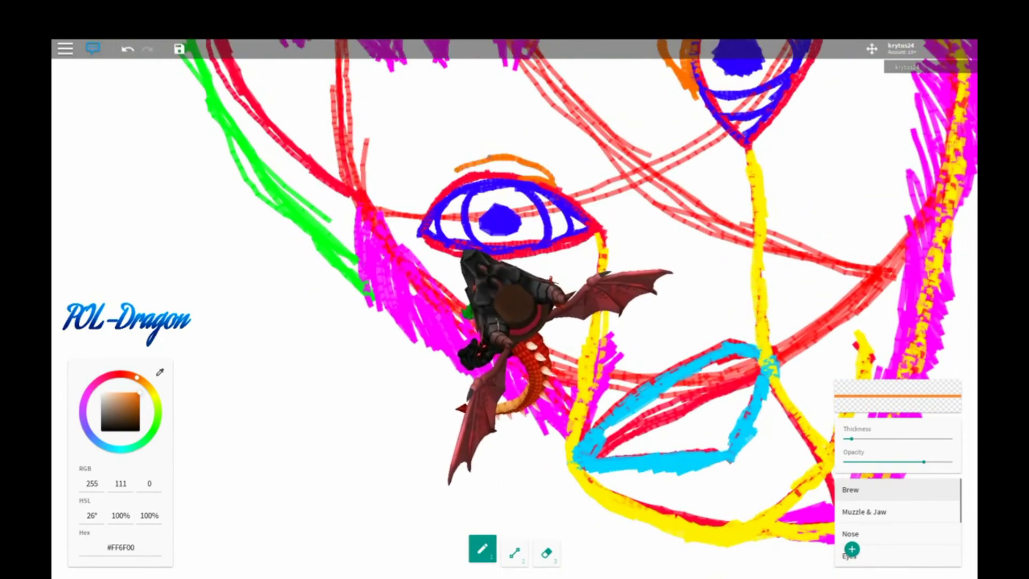
{"action": "key", "text": "ctrl+y"}
{"action": "left_click_drag", "start_coordinate": [549, 183], "coordinate": [429, 210]}
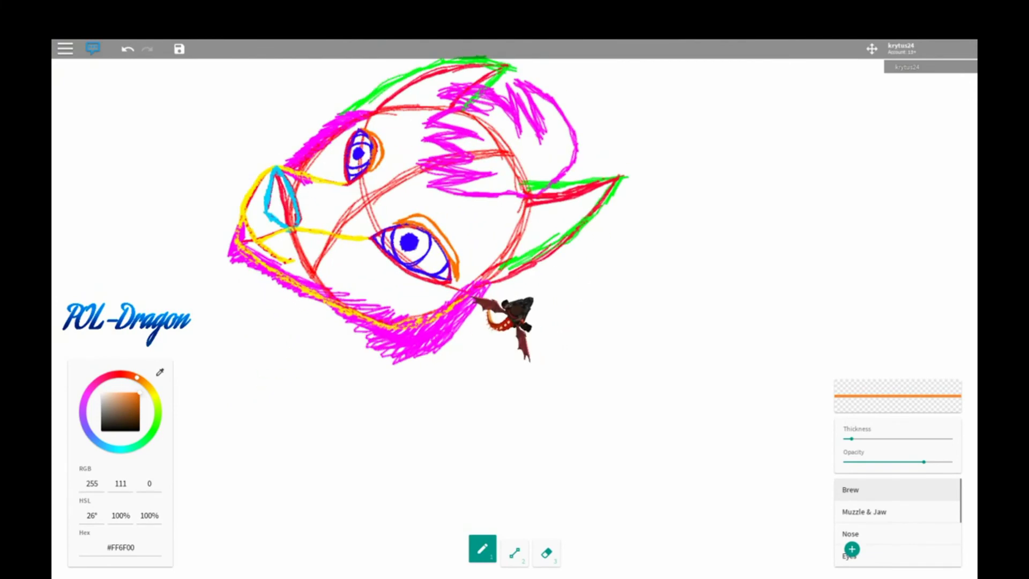
Set the colour to pinkish red #FF003F and the thickness to maximum, and draw thick strokes in the empty area below the head
{"action": "left_click", "coordinate": [111, 375]}
{"action": "left_click_drag", "start_coordinate": [852, 439], "coordinate": [952, 439]}
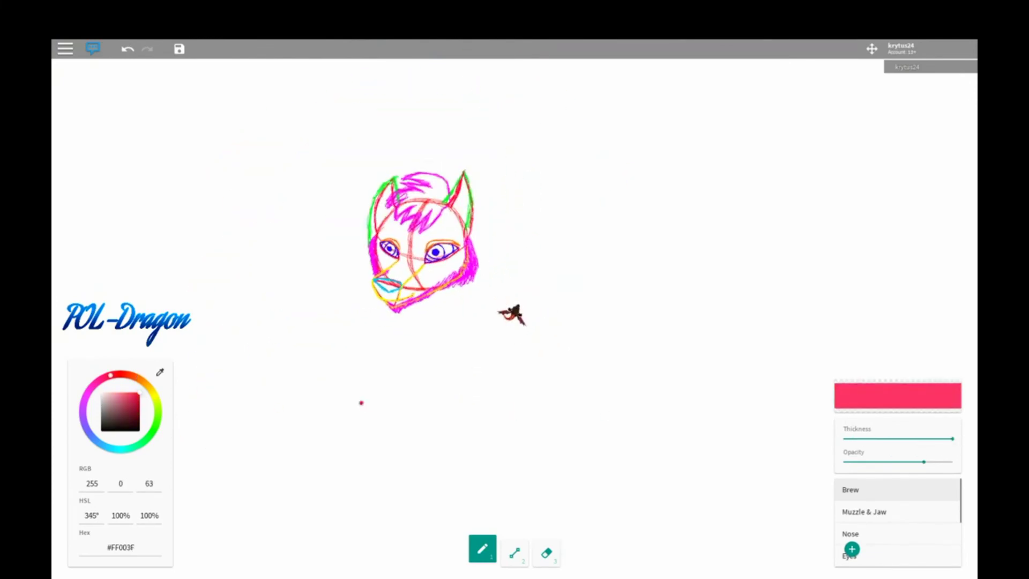
{"action": "left_click_drag", "start_coordinate": [334, 378], "coordinate": [289, 442]}
{"action": "left_click_drag", "start_coordinate": [370, 403], "coordinate": [349, 458]}
{"action": "left_click_drag", "start_coordinate": [354, 391], "coordinate": [411, 412]}
{"action": "left_click_drag", "start_coordinate": [386, 462], "coordinate": [438, 461]}
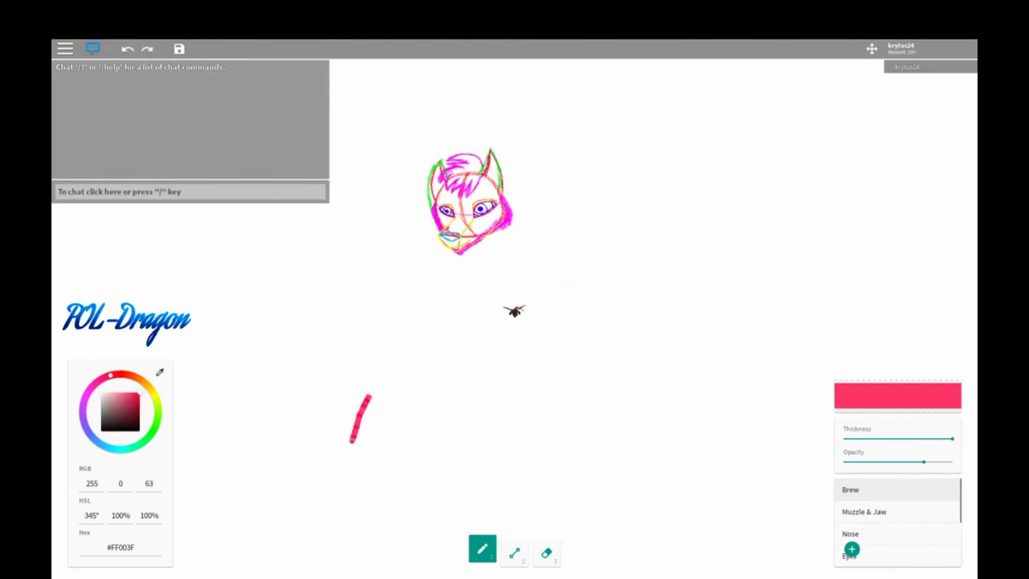